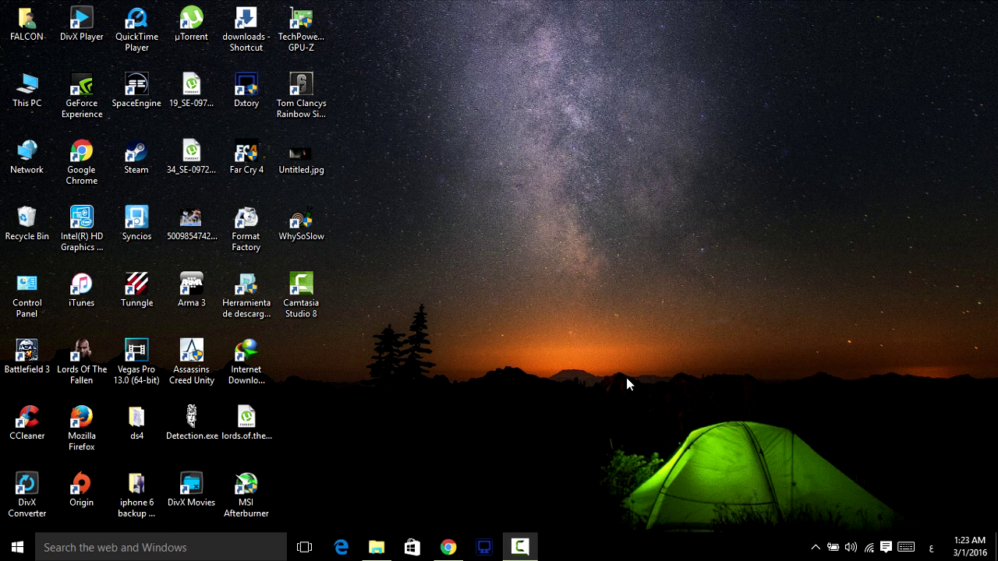
pyautogui.rightClick(573, 263)
pyautogui.click(598, 305)
pyautogui.rightClick(546, 245)
pyautogui.click(581, 286)
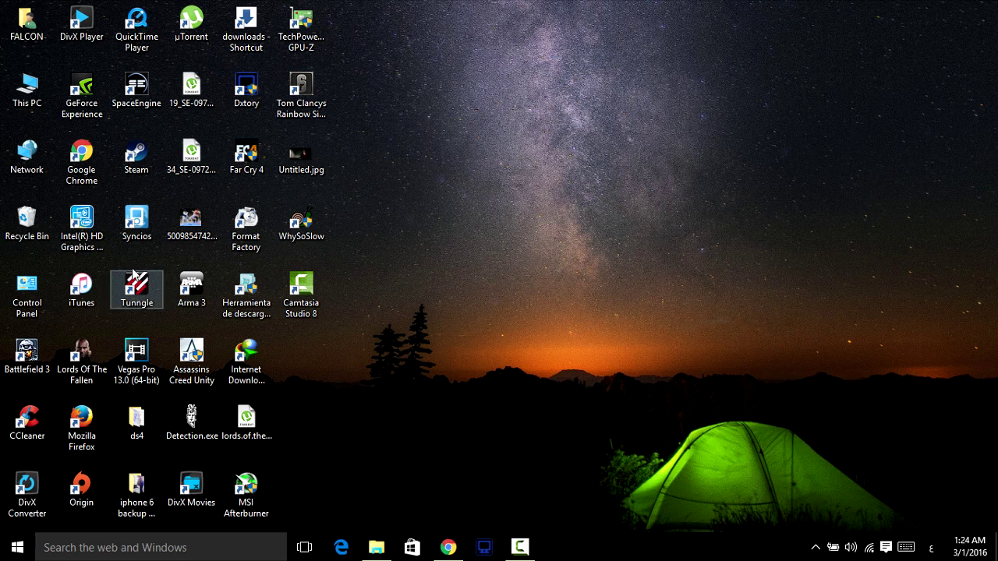
# Move the Syncios shortcut out of the icon grid to the empty middle of the desktop
pyautogui.moveTo(141, 236); pyautogui.dragTo(581, 236)
pyautogui.moveTo(624, 187); pyautogui.dragTo(519, 338)
pyautogui.click(756, 251)
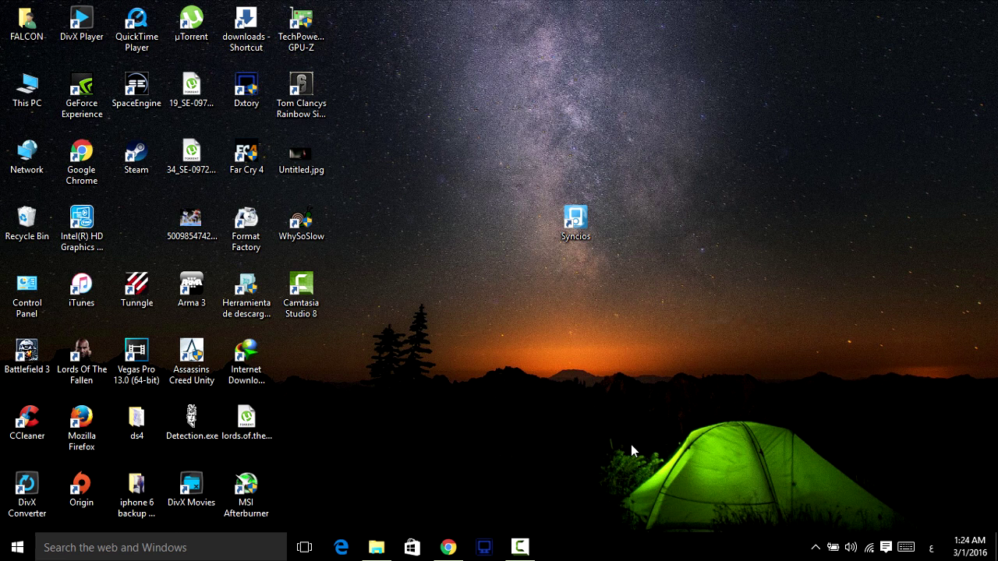
# Close Google Chrome and switch to Microsoft Edge
pyautogui.rightClick(443, 545)
pyautogui.click(437, 522)
pyautogui.click(342, 547)
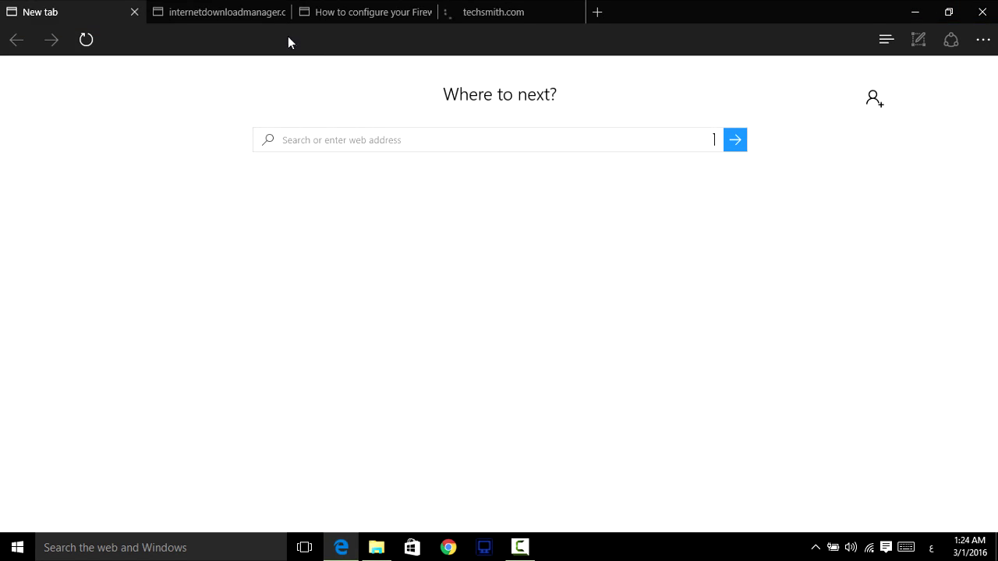
# Check the open Internet Download Manager tabs and close the duplicate firewall help page
pyautogui.click(195, 12)
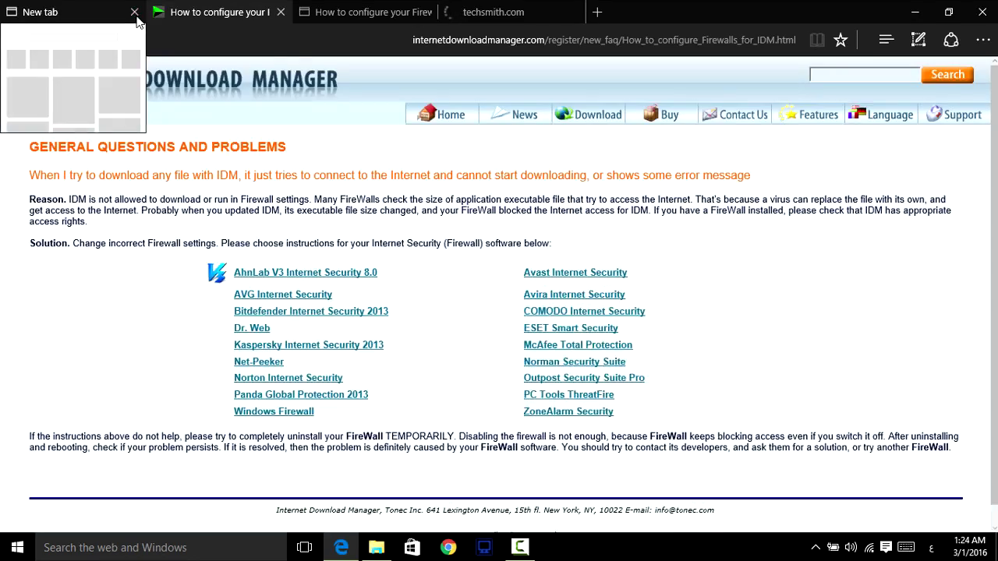
pyautogui.moveTo(367, 19)
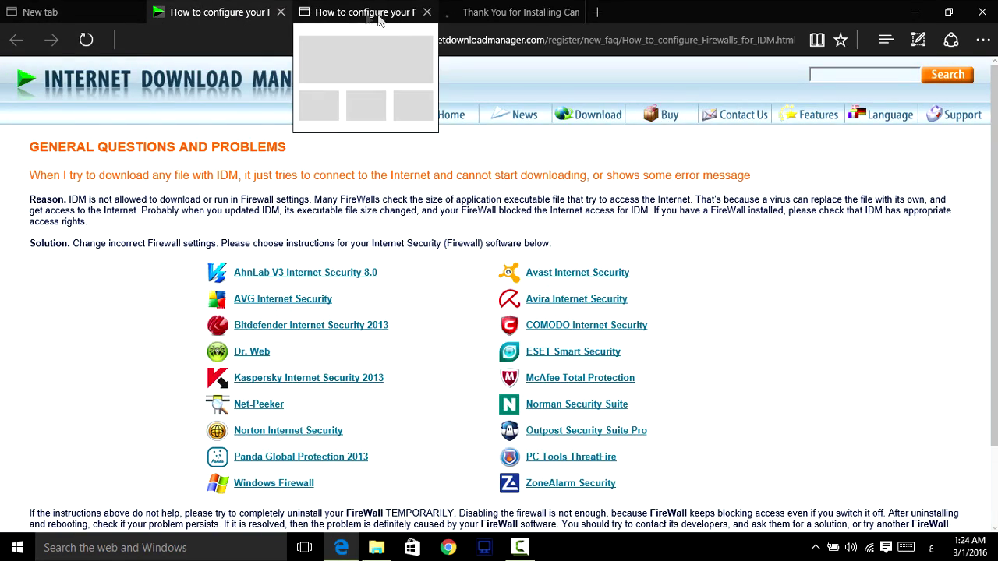
pyautogui.click(419, 14)
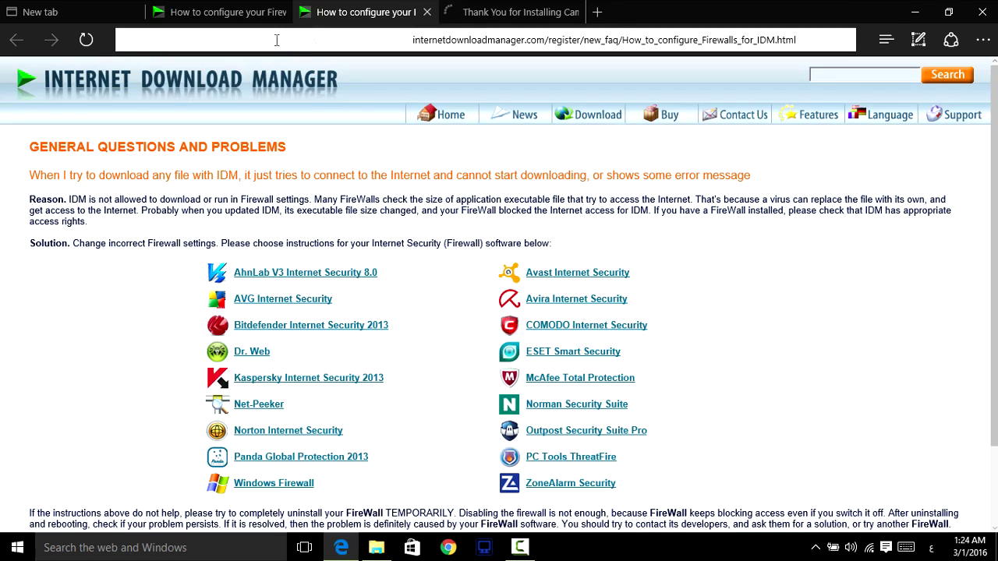
pyautogui.click(427, 13)
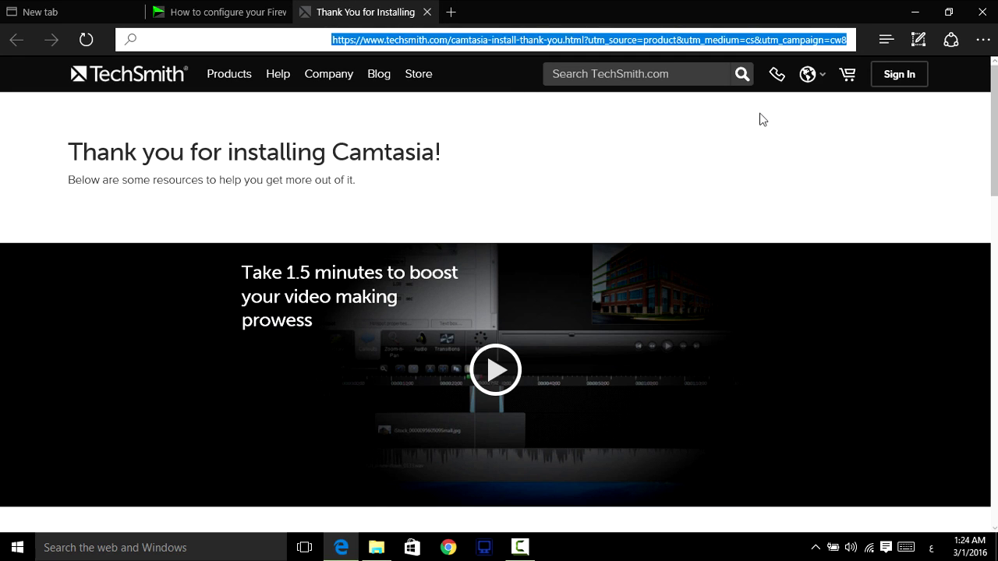
# Load google.com in the tab showing the Camtasia thank-you page
pyautogui.press('BackSpace')
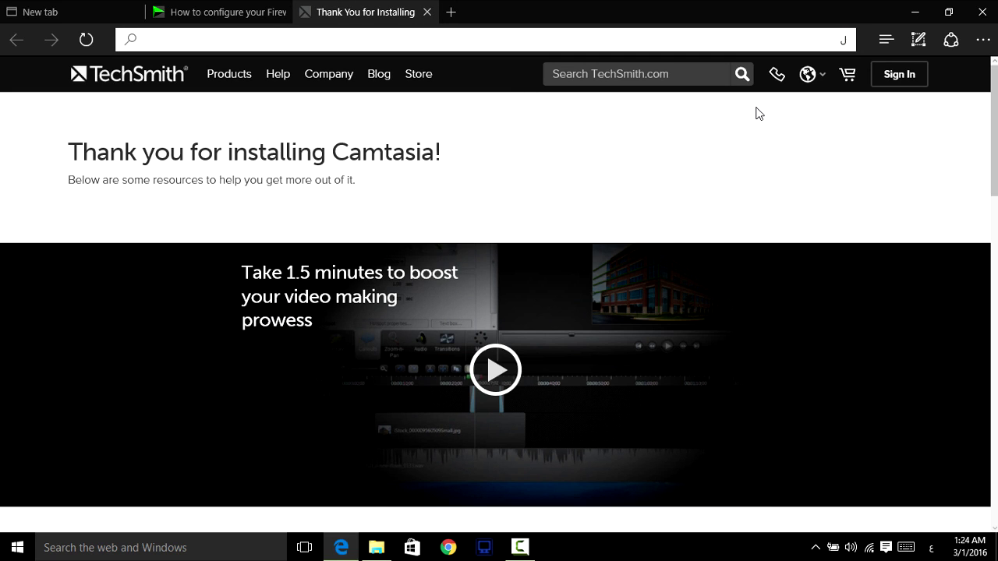
pyautogui.write('g')
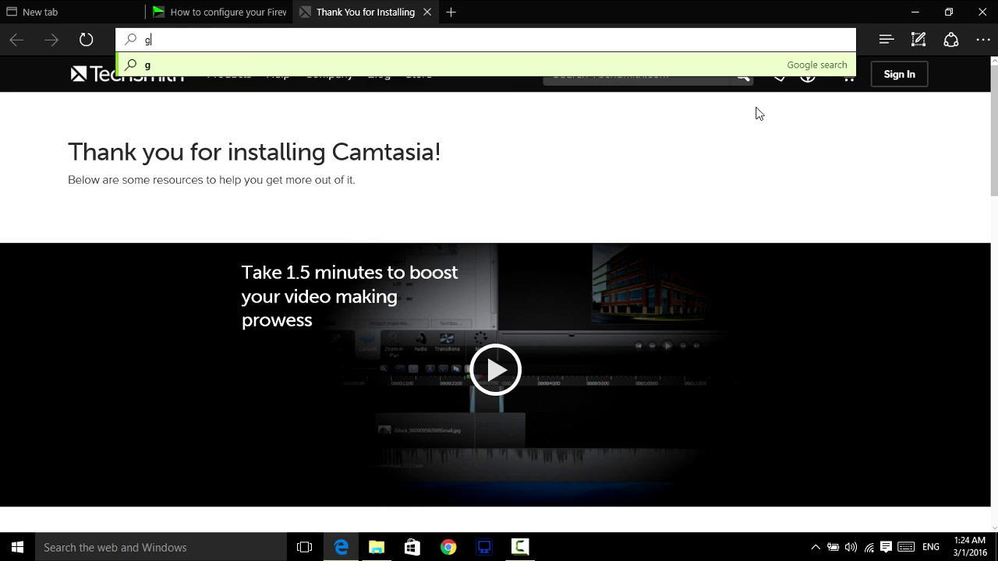
pyautogui.write('oogle.com')
pyautogui.press('Return')
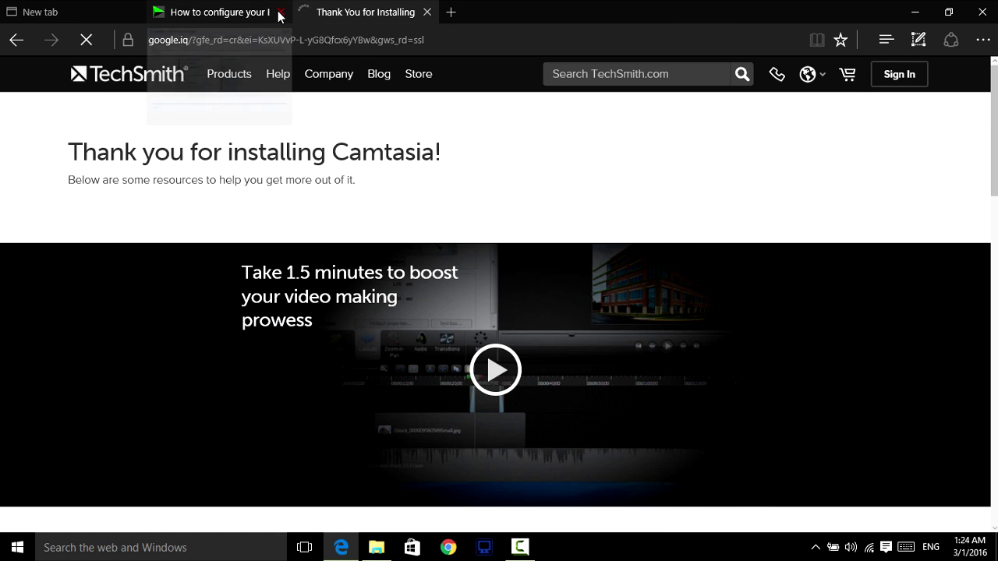
# Close the firewall help tab and the blank new tab, and dismiss the note-taking tip
pyautogui.click(280, 12)
pyautogui.click(130, 11)
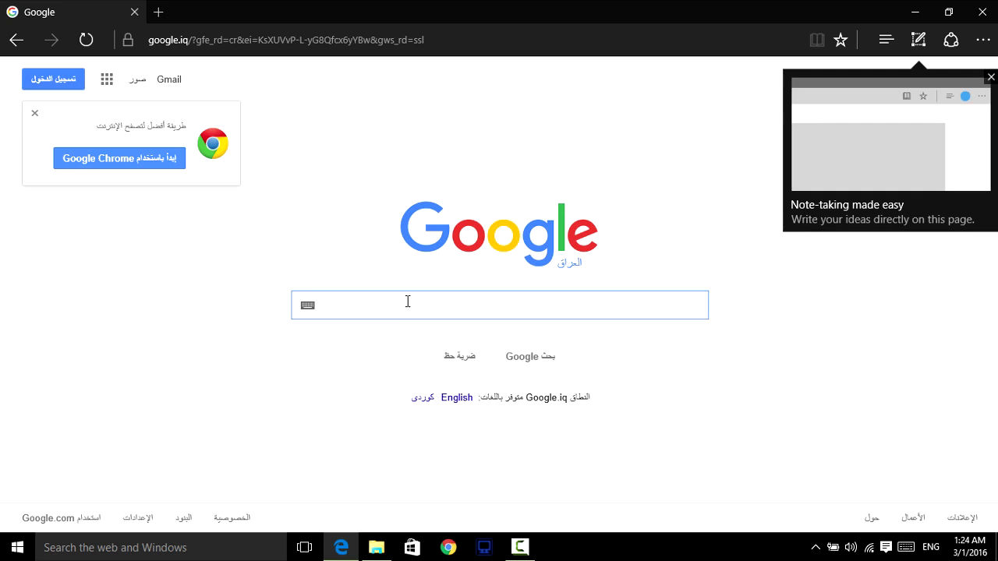
pyautogui.click(992, 79)
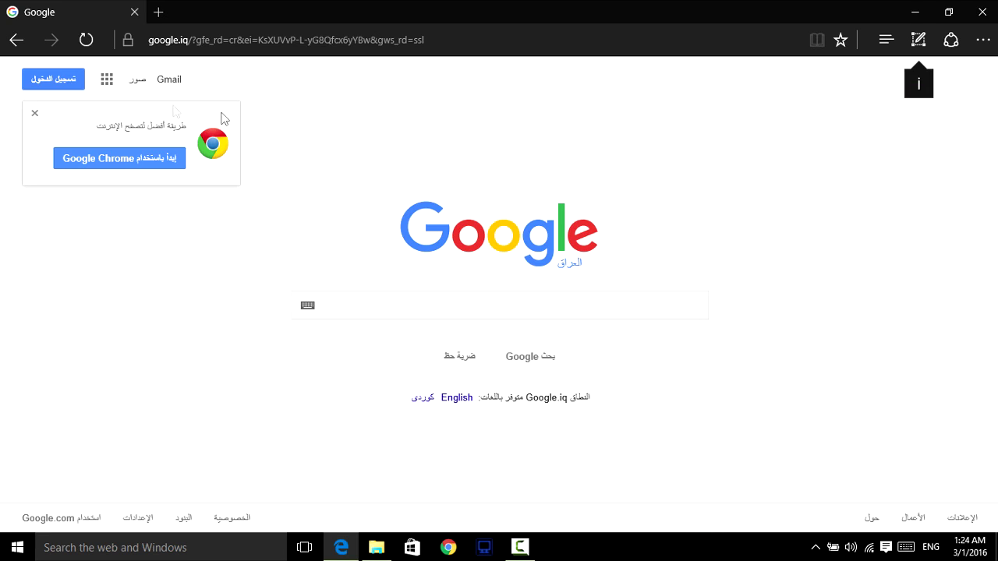
# Search Google for "synicios" and go through the corrected "syncios" results to the Syncios website
pyautogui.click(428, 304)
pyautogui.write('synic')
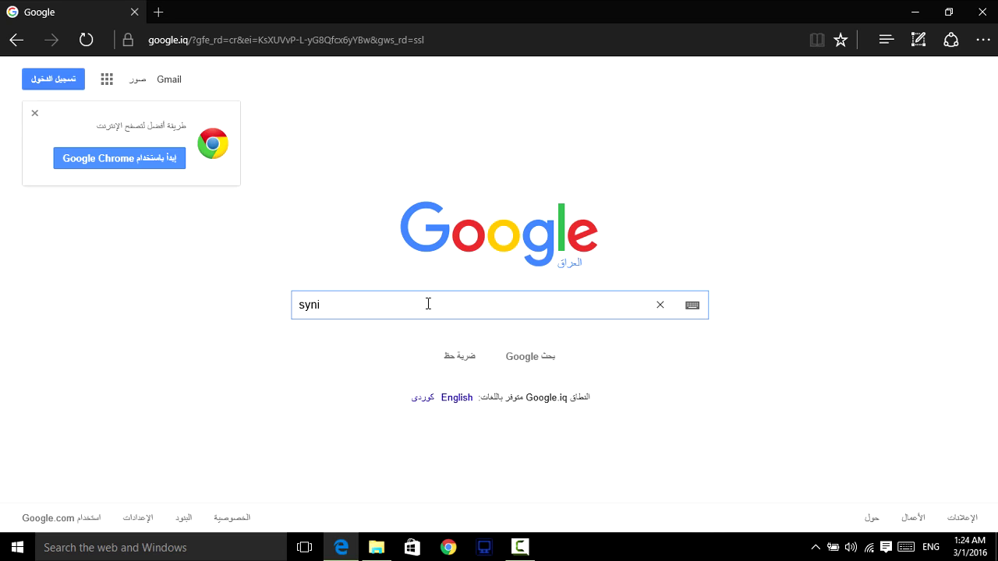
pyautogui.write('os')
pyautogui.press('Return')
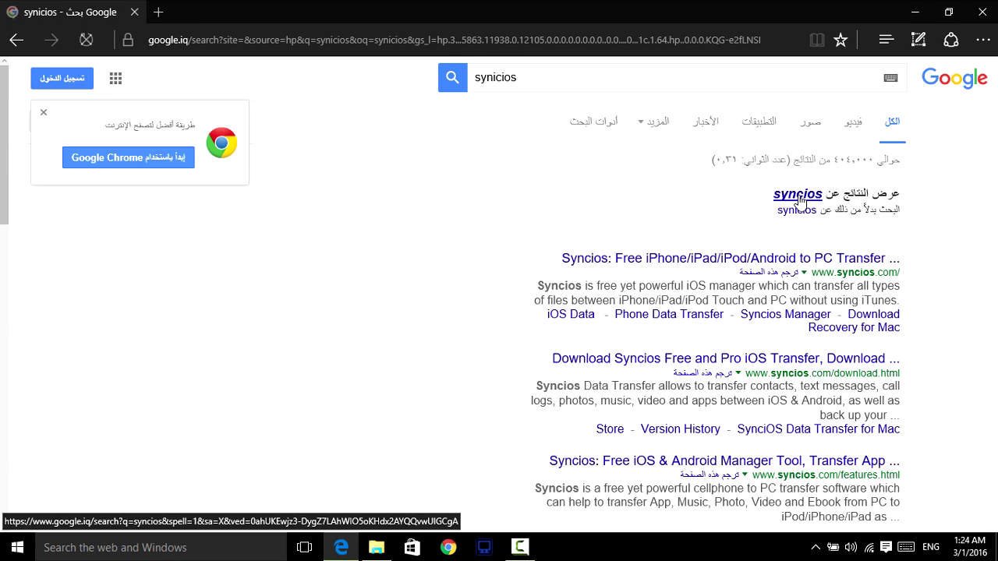
pyautogui.click(797, 195)
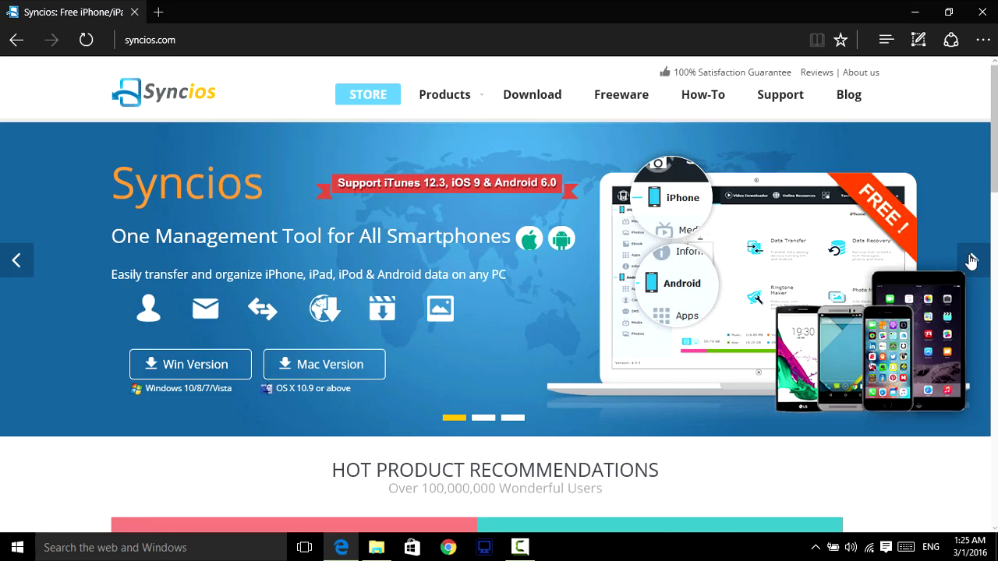
# Examine the Syncios homepage and its banner slides on phone management, data transfer and iOS data recovery
pyautogui.scroll(-10, 642, 348)
pyautogui.scroll(-5, 813, 366)
pyautogui.scroll(20, 803, 329)
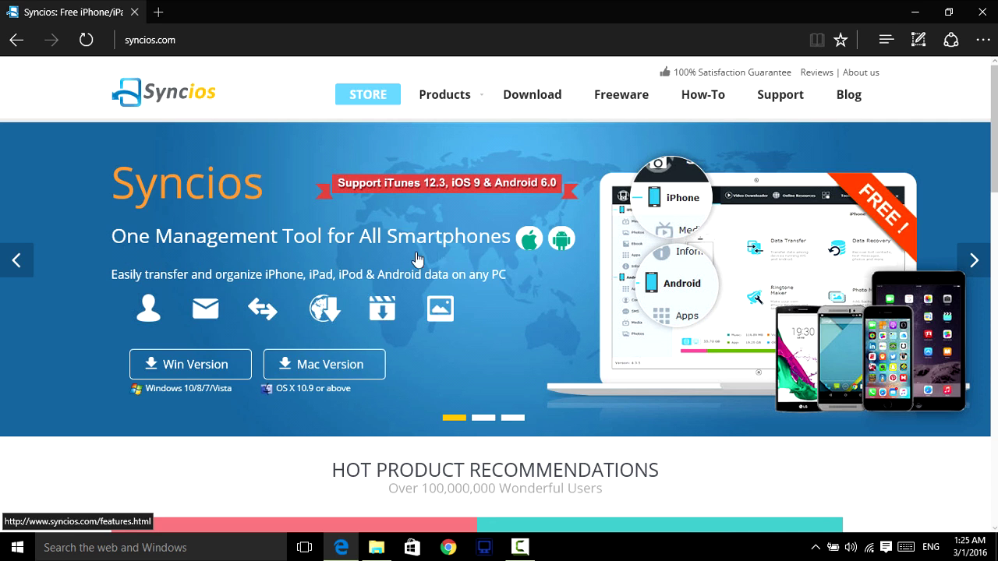
pyautogui.click(975, 265)
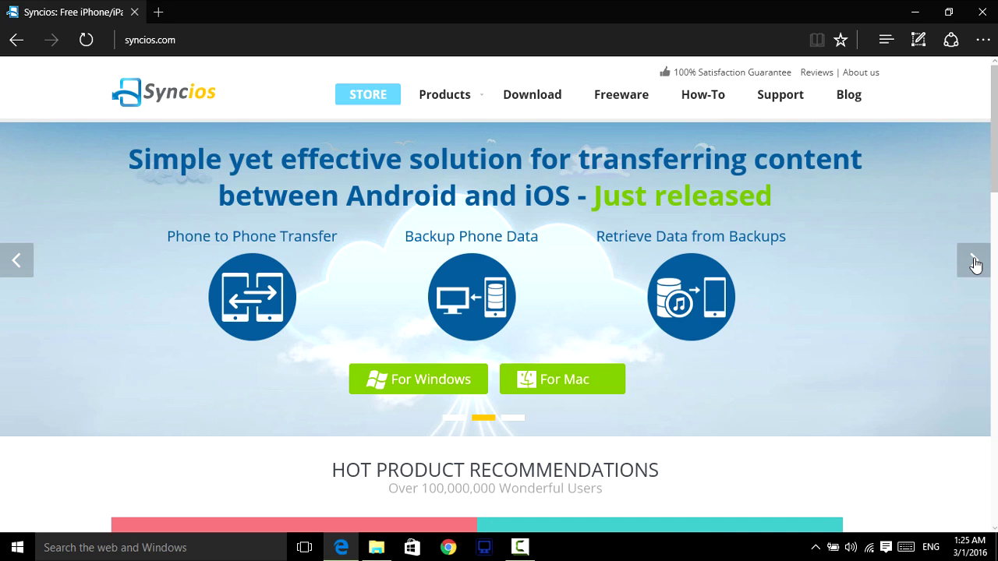
pyautogui.doubleClick(974, 265)
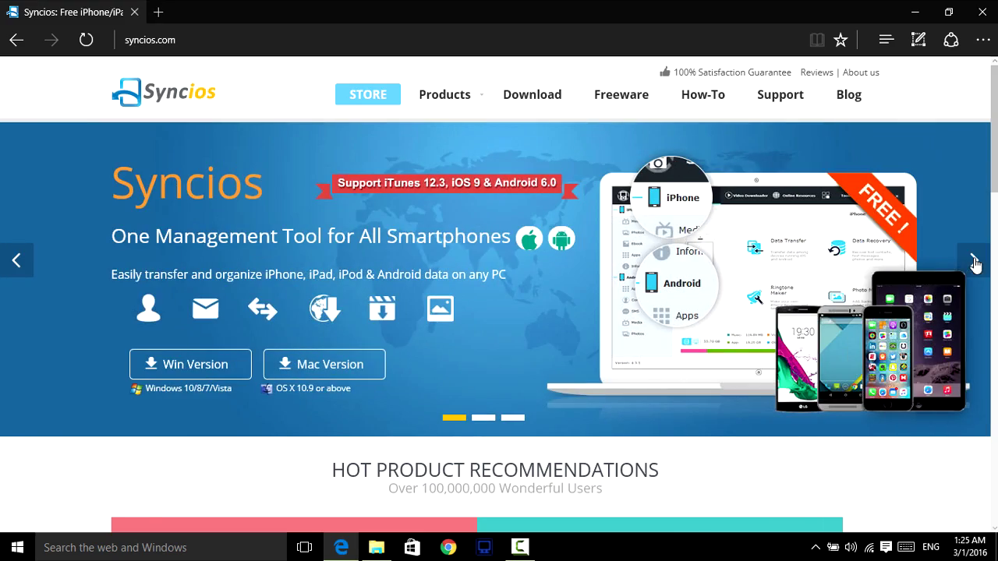
pyautogui.click(22, 267)
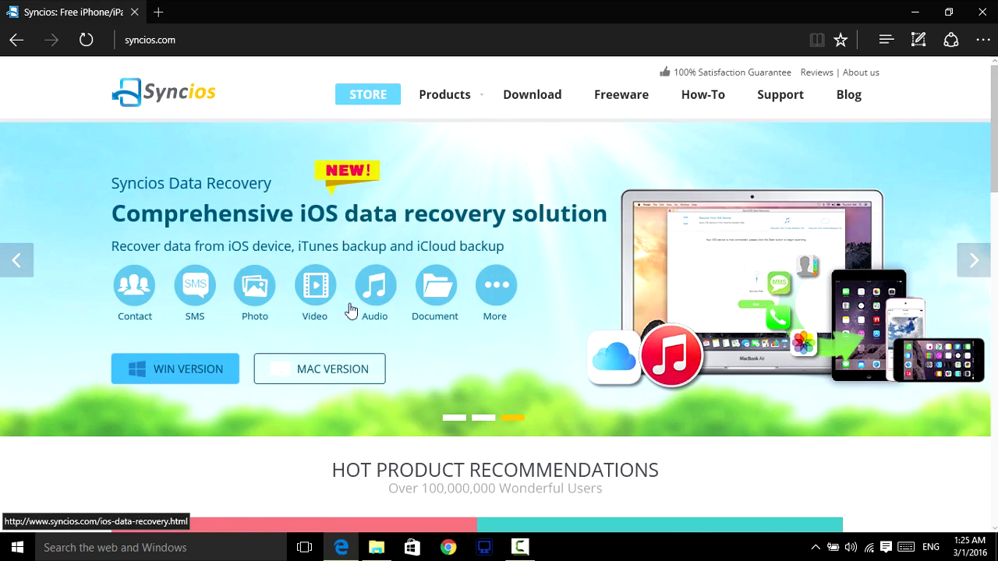
pyautogui.click(17, 265)
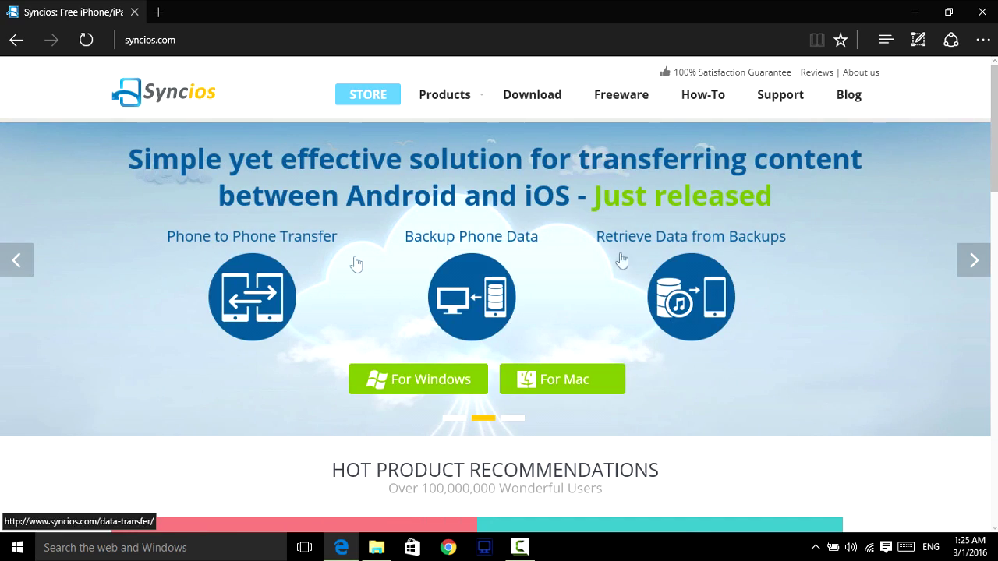
pyautogui.click(977, 269)
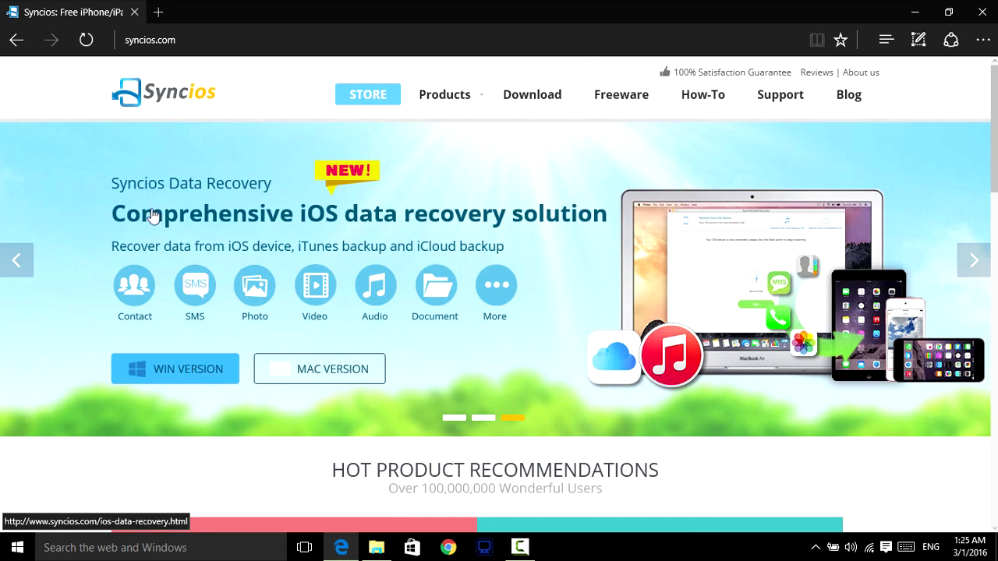
pyautogui.click(19, 263)
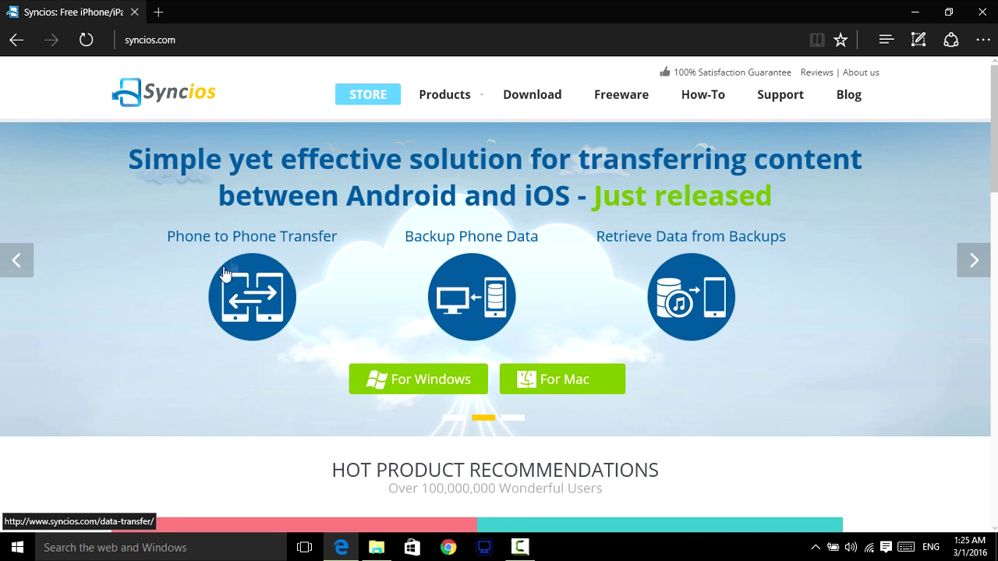
# Open the Download page of the Syncios website
pyautogui.scroll(-3, 392, 387)
pyautogui.scroll(3, 530, 424)
pyautogui.click(535, 102)
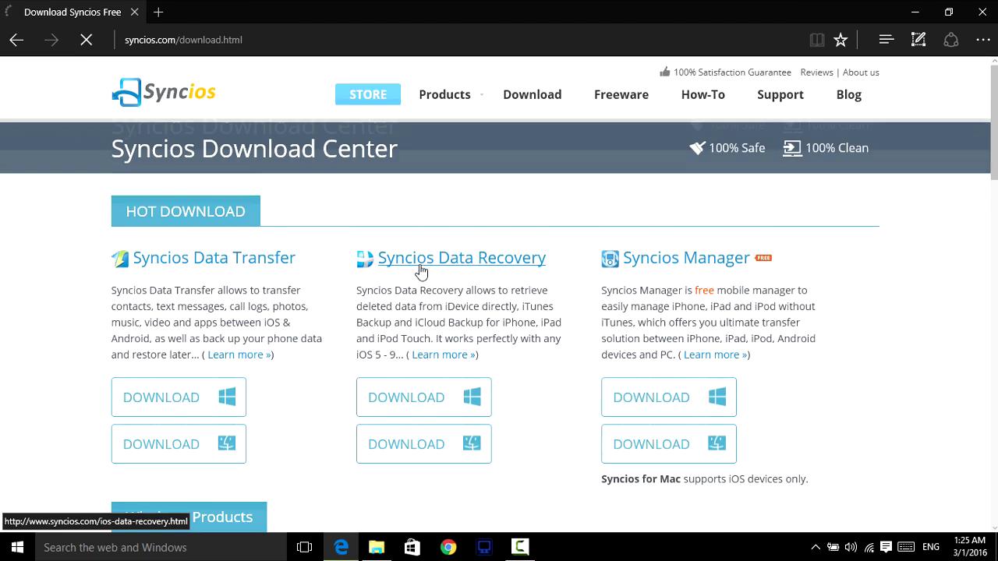
# Examine the Syncios Manager download options and the Windows product requirements in the Syncios Download Center
pyautogui.scroll(-3, 301, 272)
pyautogui.scroll(2, 301, 273)
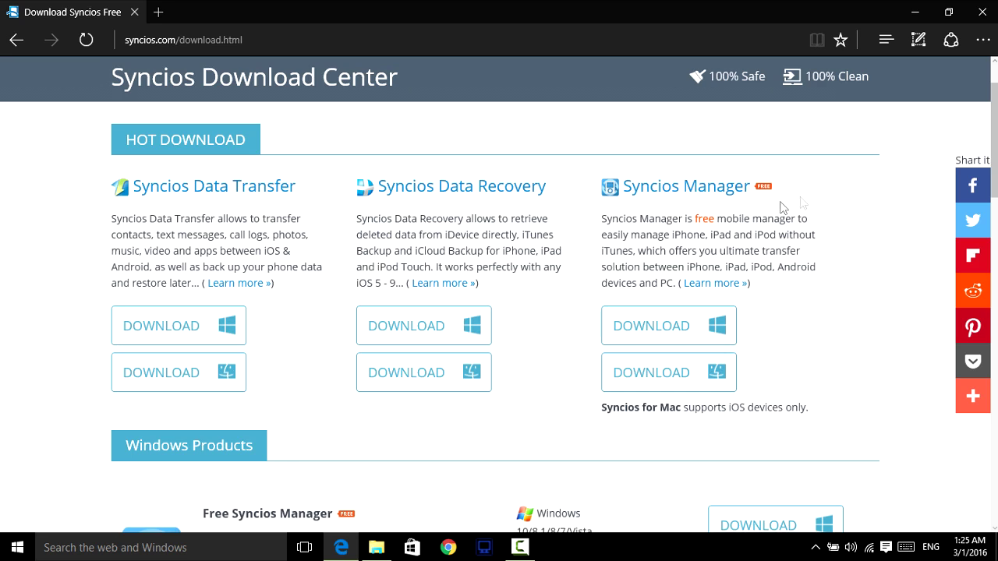
pyautogui.moveTo(796, 197); pyautogui.dragTo(662, 145)
pyautogui.click(821, 207)
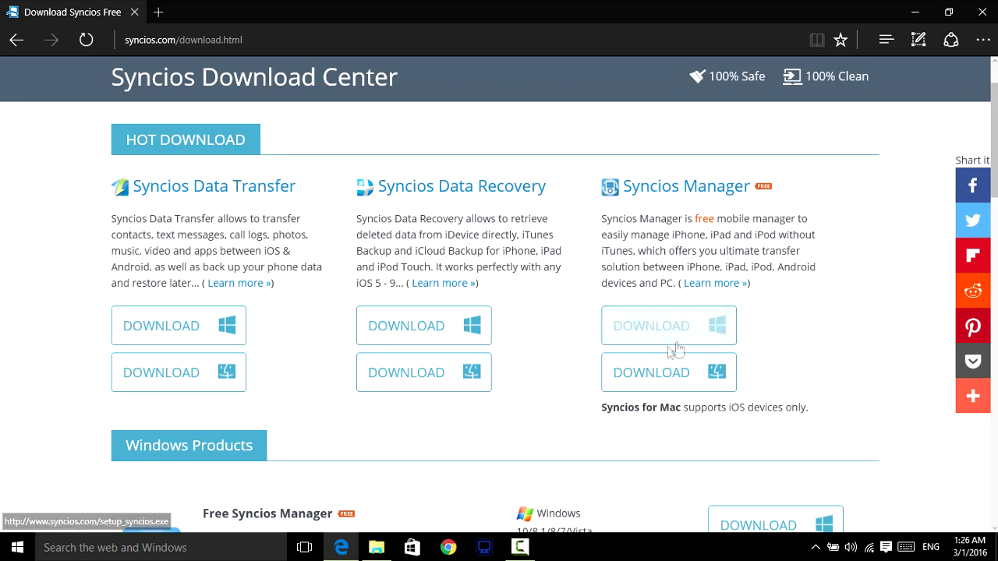
pyautogui.scroll(-2, 662, 366)
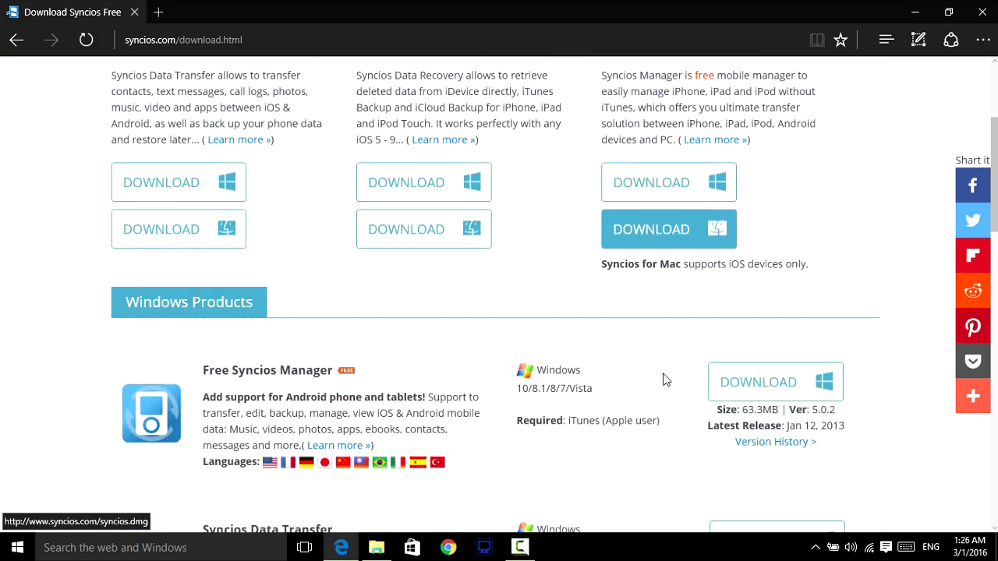
pyautogui.scroll(1, 662, 374)
pyautogui.scroll(-3, 638, 304)
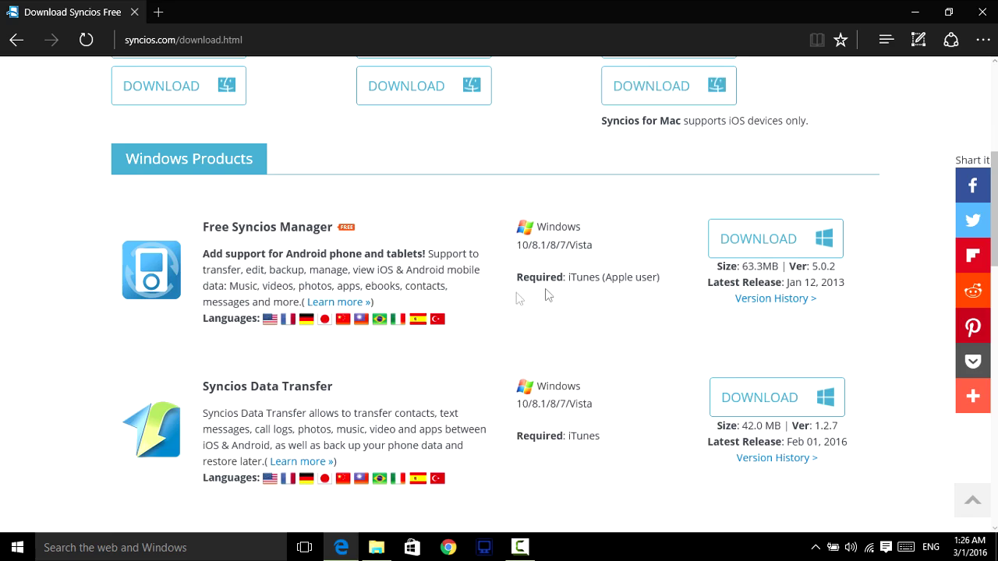
pyautogui.scroll(2, 639, 304)
pyautogui.scroll(3, 640, 304)
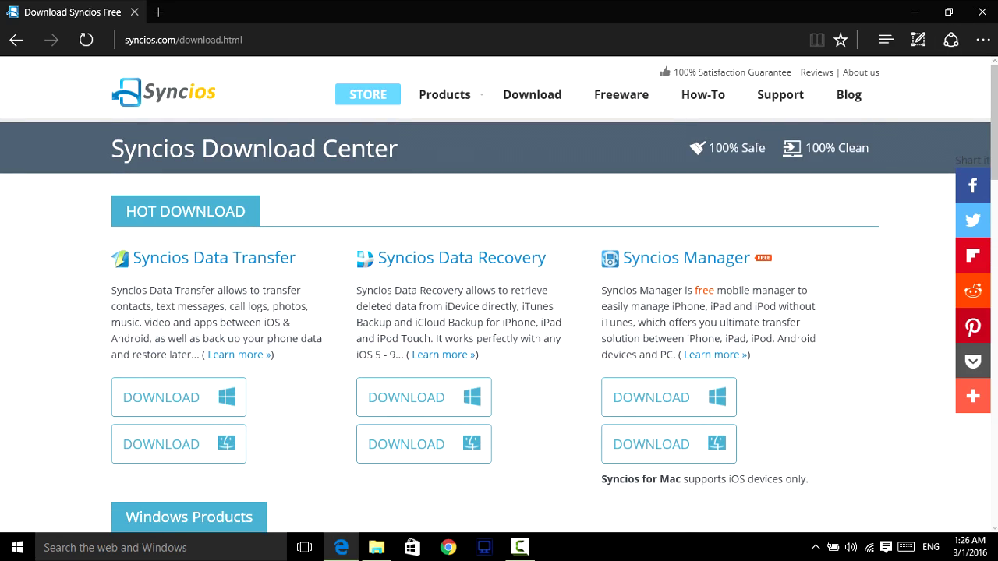
# Open google.com in a new browser tab
pyautogui.click(158, 11)
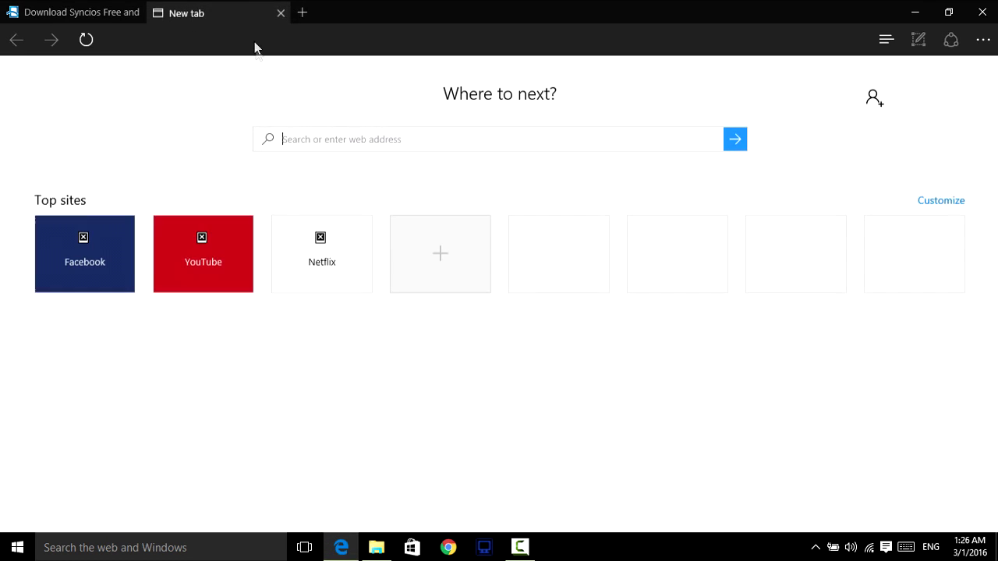
pyautogui.write('google.com/')
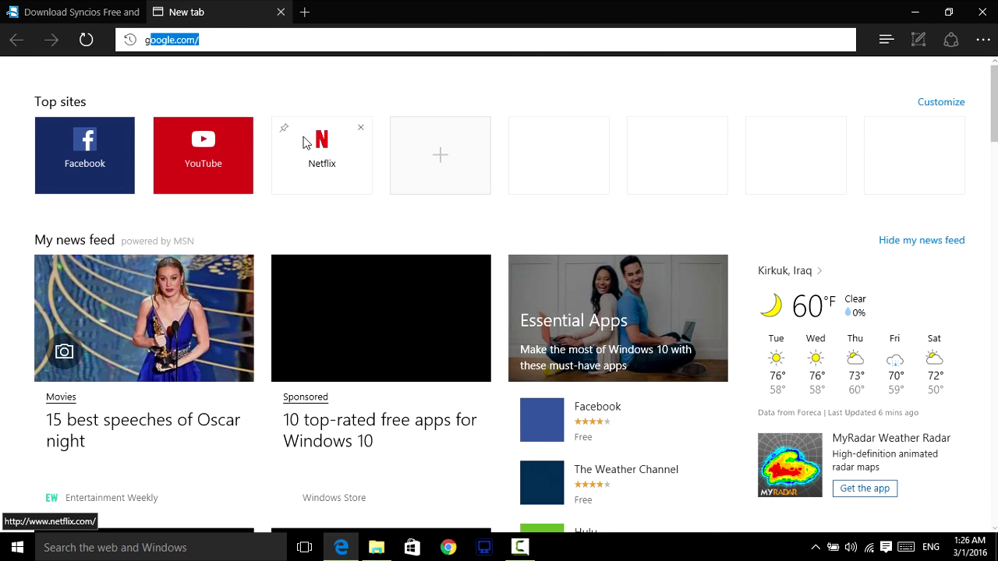
pyautogui.press('Return')
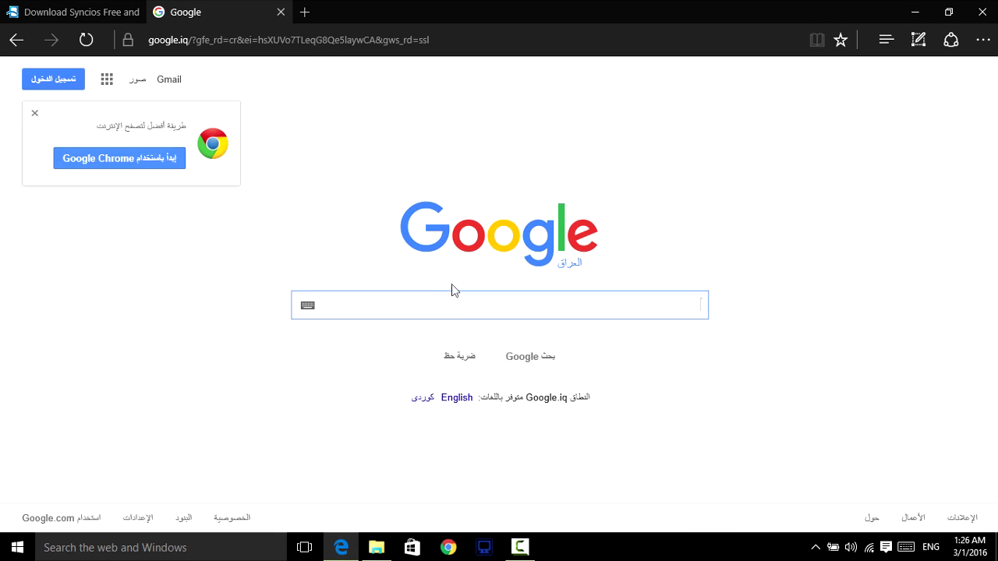
# Search Google for "itunes" and open Apple's iTunes download page
pyautogui.write('l')
pyautogui.press('BackSpace')
pyautogui.write('lt')
pyautogui.press('BackSpace')
pyautogui.write('y')
pyautogui.press('BackSpace')
pyautogui.press('BackSpace')
pyautogui.write('tunes')
pyautogui.press('Return')
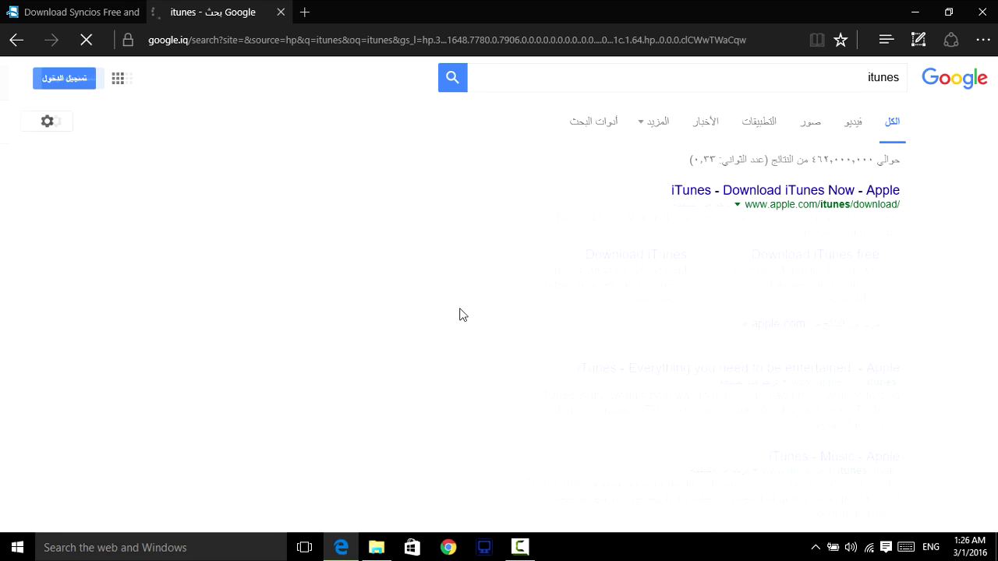
pyautogui.click(858, 196)
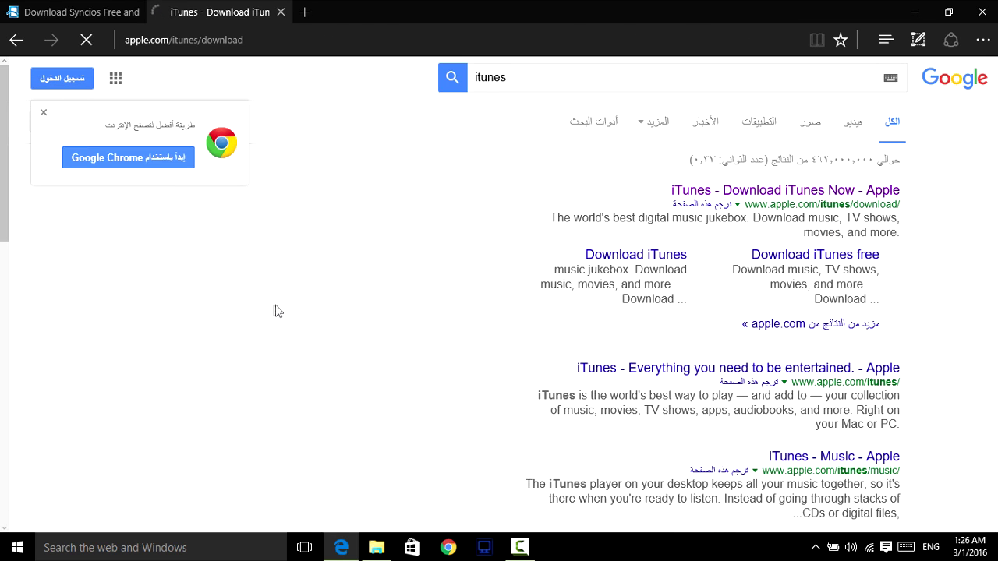
# Examine the iTunes download form and the Windows system requirements on Apple's page
pyautogui.scroll(-2, 327, 297)
pyautogui.scroll(1, 328, 297)
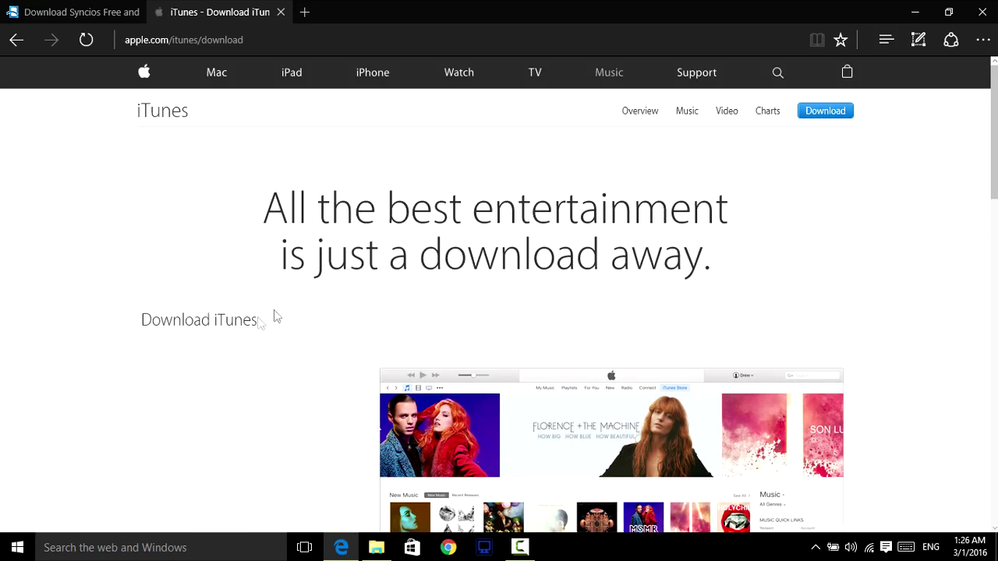
pyautogui.scroll(-3, 189, 162)
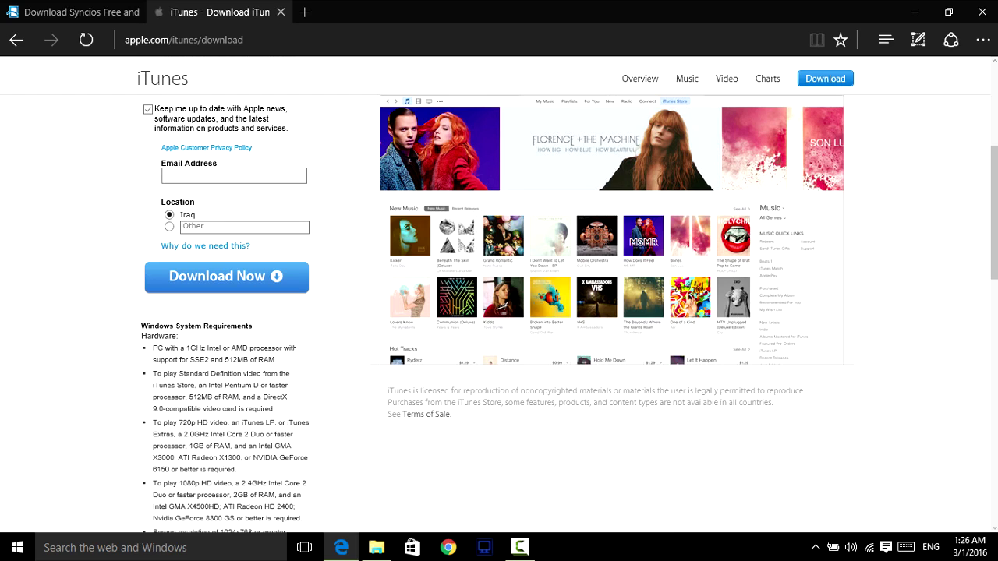
# Leave the browser and move the iTunes desktop shortcut directly above the Syncios shortcut
pyautogui.click(984, 12)
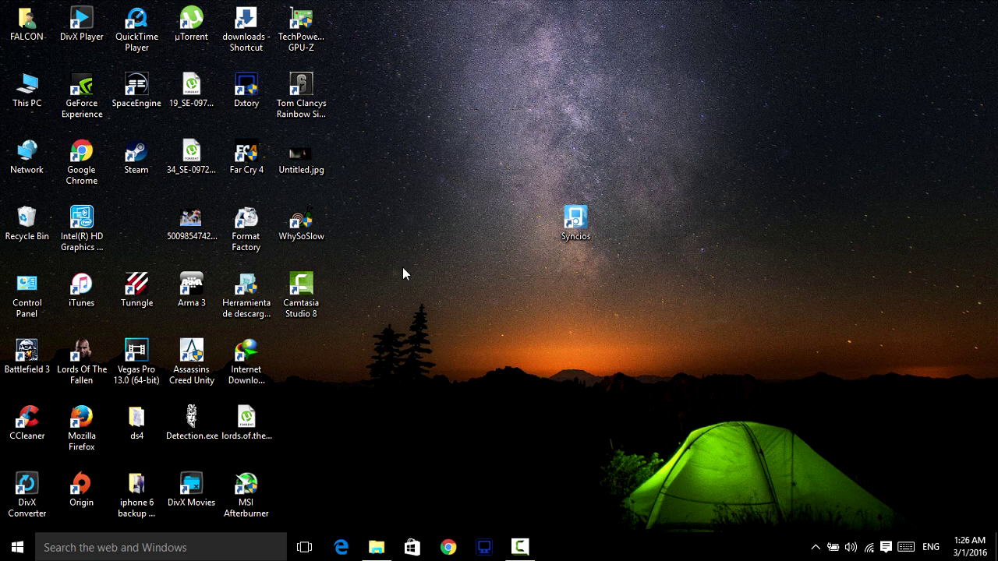
pyautogui.moveTo(81, 289); pyautogui.dragTo(604, 145)
# Open iTunes without updating the iPhone, view the connected device's summary page, and close iTunes
pyautogui.doubleClick(589, 159)
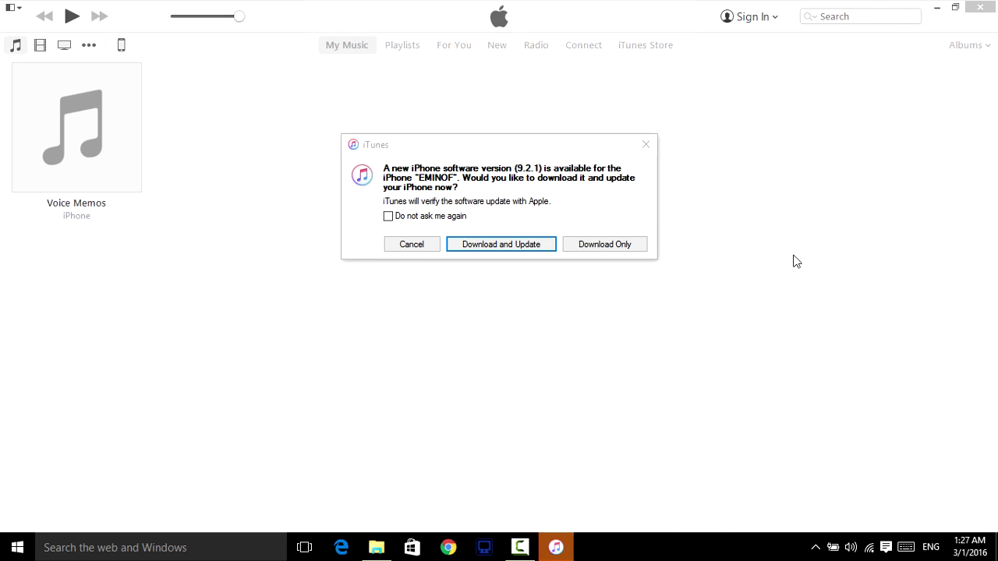
pyautogui.click(648, 148)
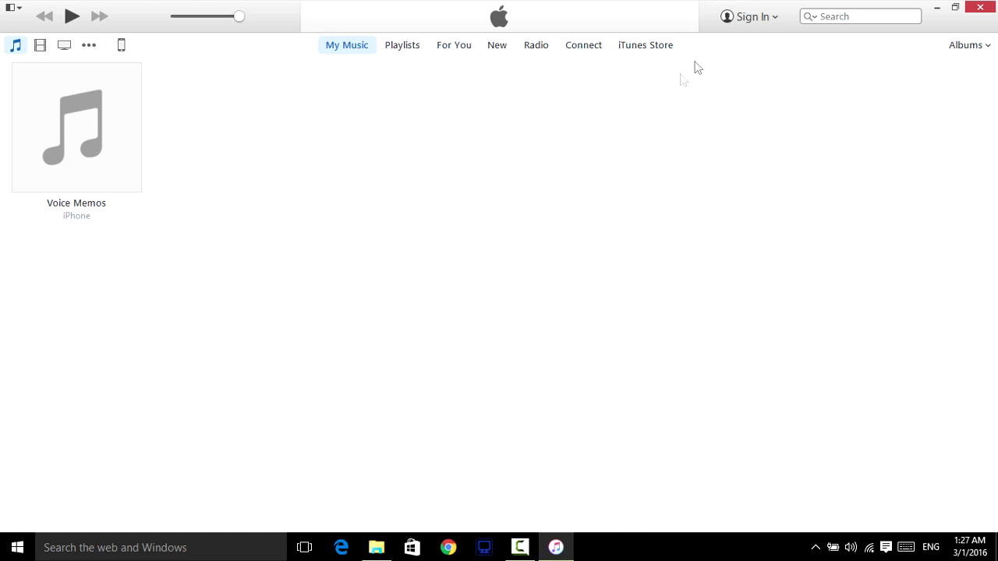
pyautogui.click(123, 46)
pyautogui.scroll(-2, 110, 250)
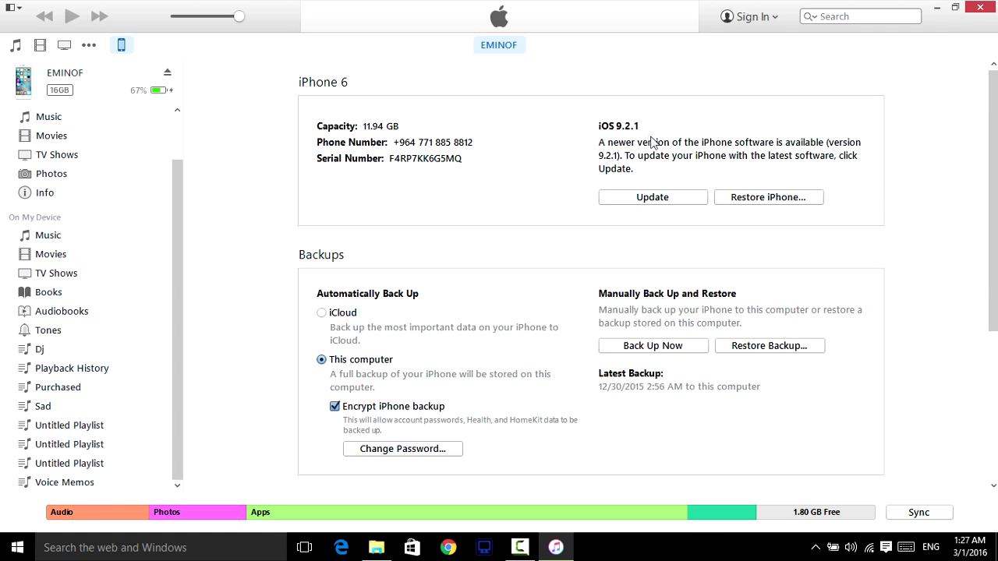
pyautogui.click(979, 11)
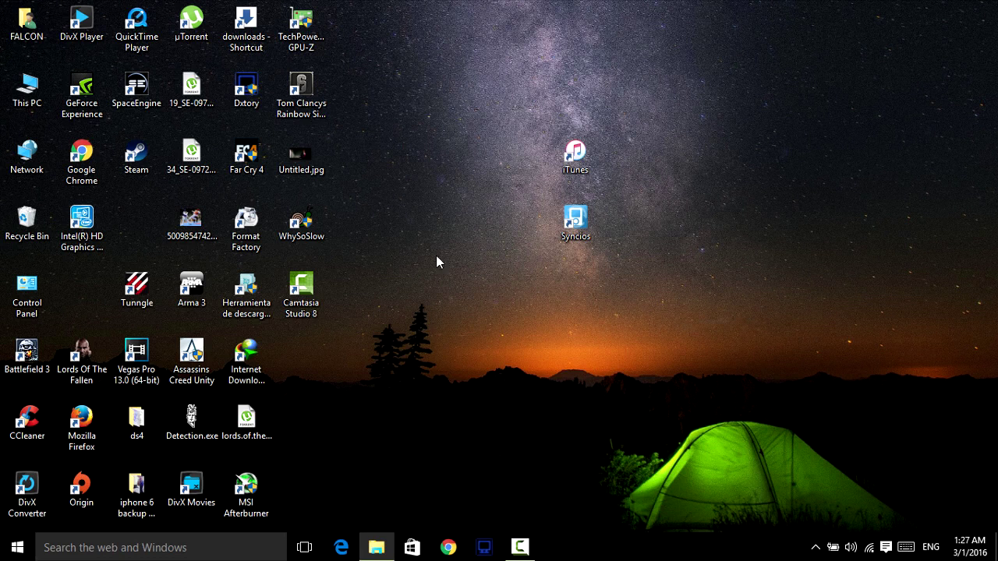
pyautogui.rightClick(428, 204)
pyautogui.click(463, 248)
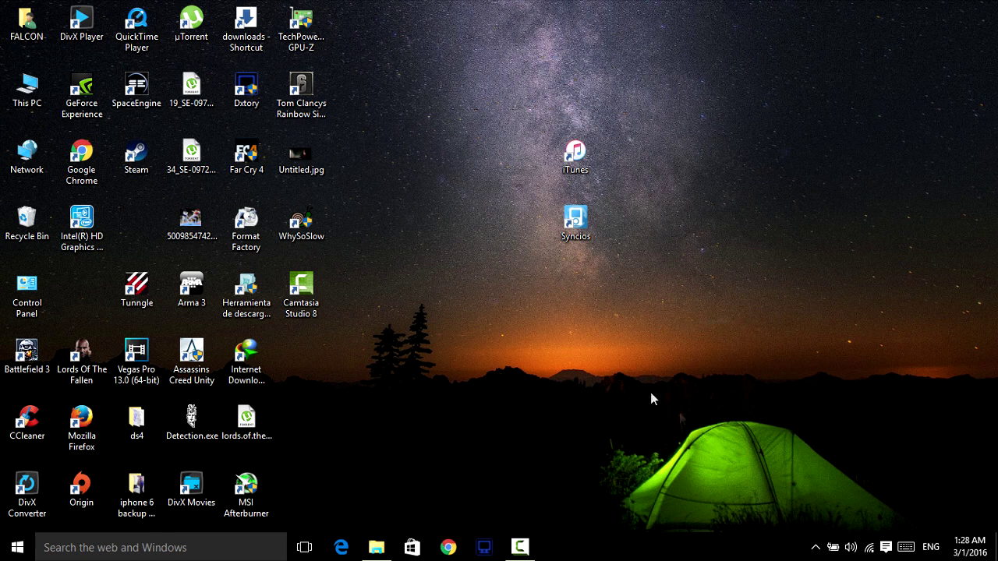
pyautogui.click(816, 547)
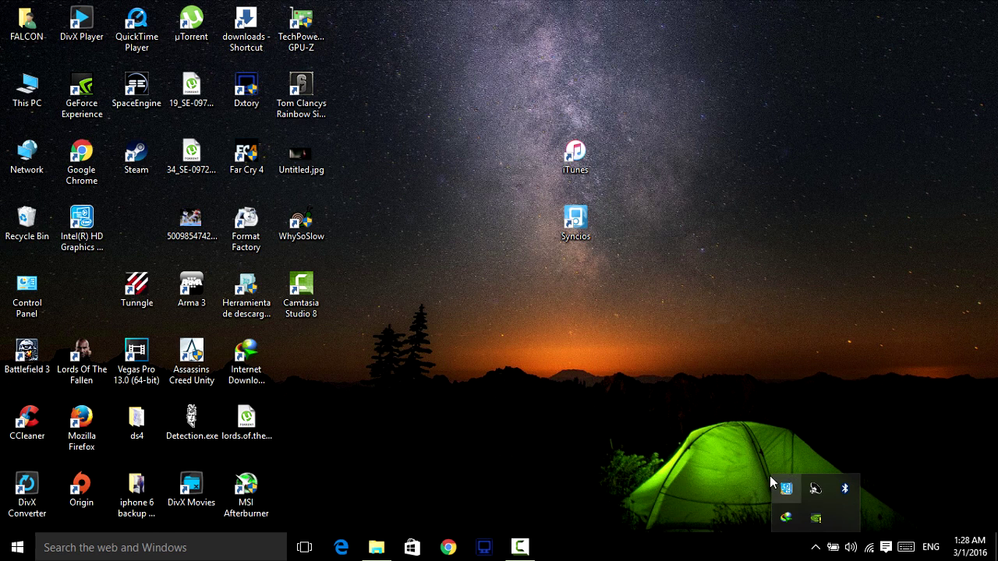
pyautogui.click(642, 359)
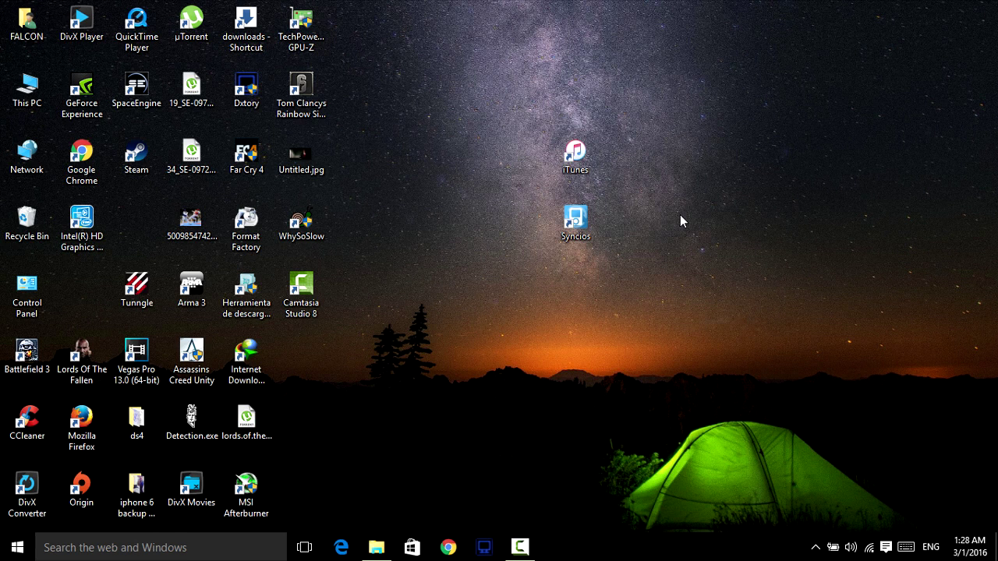
# Open Syncios and postpone its software update
pyautogui.doubleClick(574, 216)
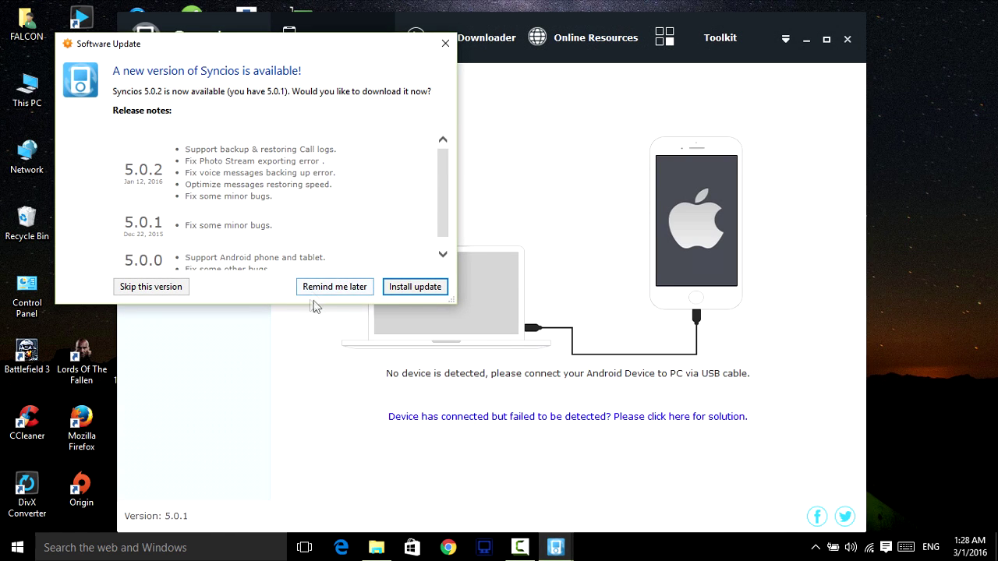
pyautogui.click(337, 287)
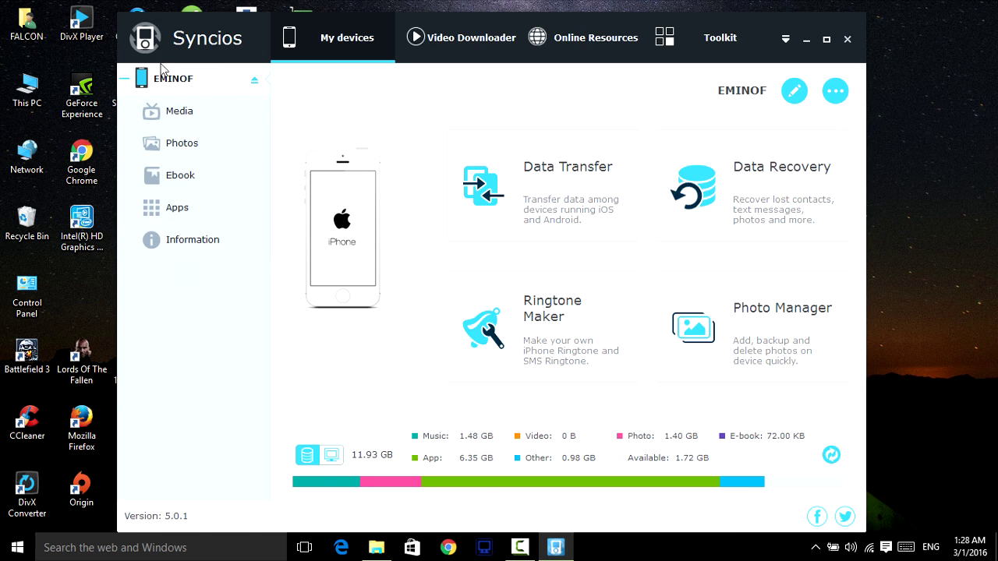
# View the connected iPhone's media list and browse the audio files available for import in the Music folder
pyautogui.click(170, 118)
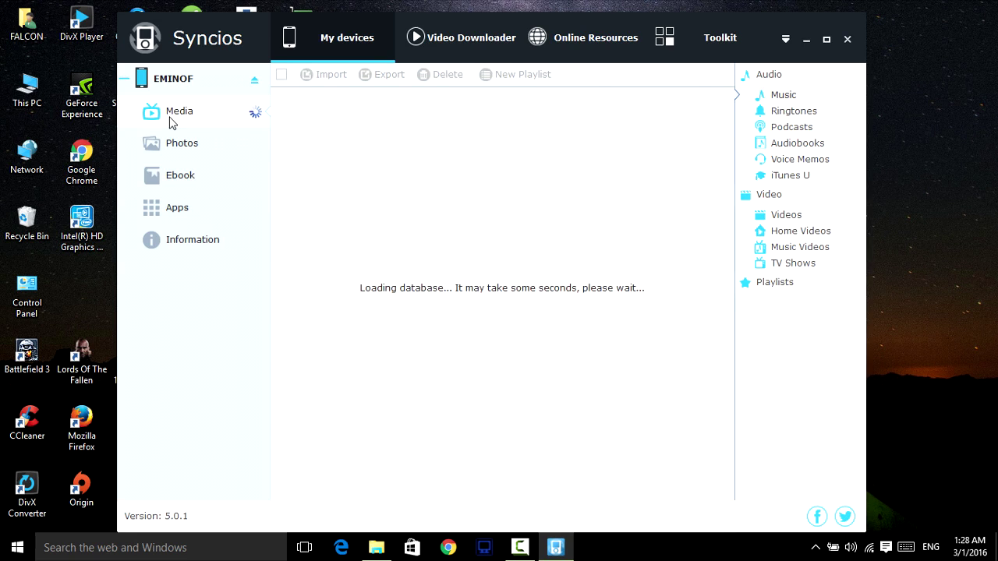
pyautogui.scroll(-1, 436, 149)
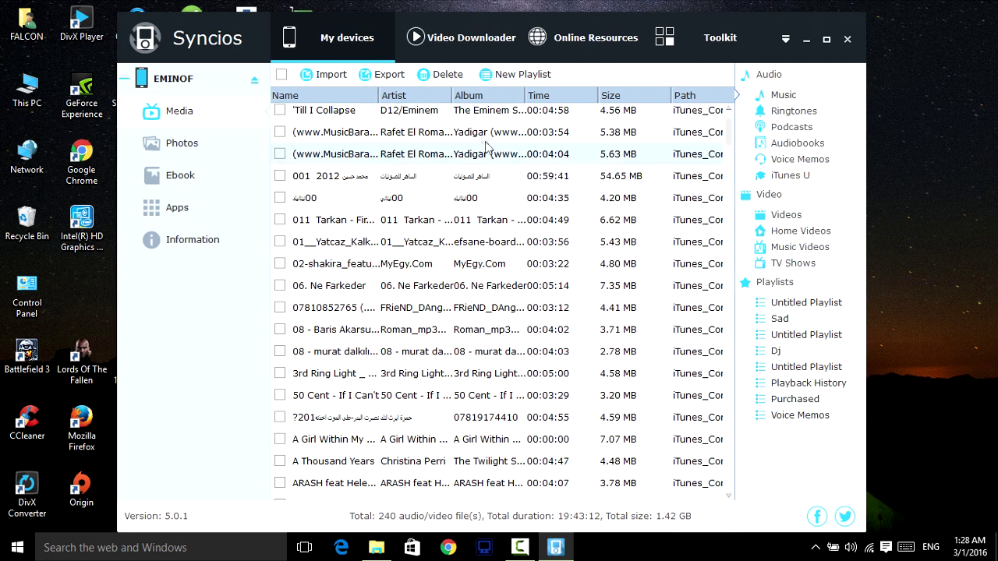
pyautogui.click(331, 74)
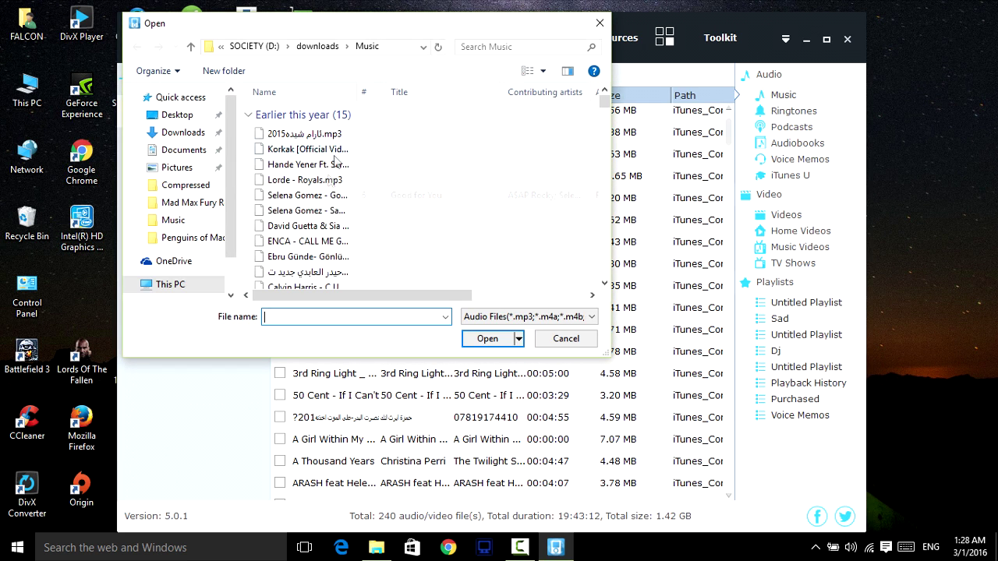
pyautogui.click(298, 170)
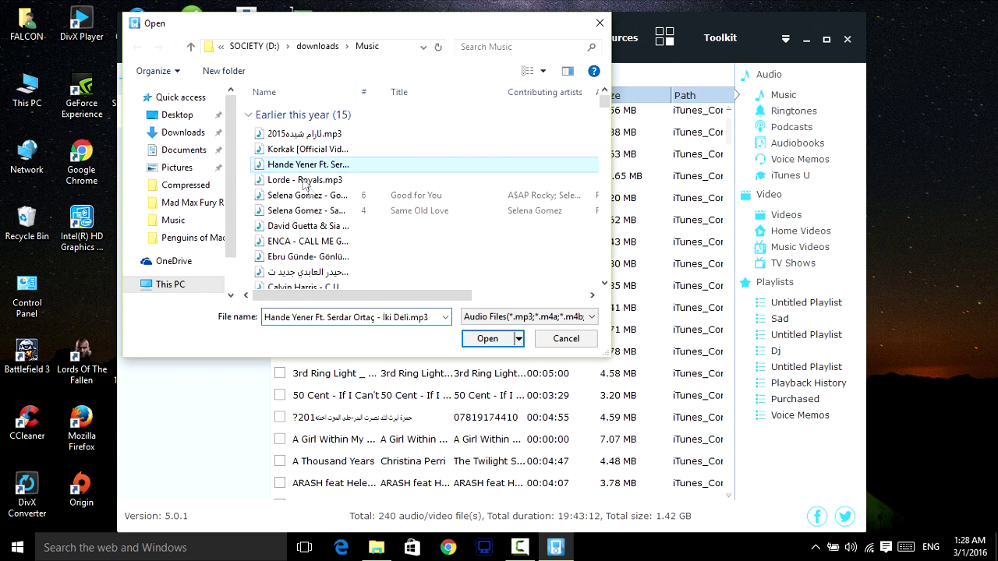
pyautogui.scroll(-1, 297, 171)
pyautogui.press('Return')
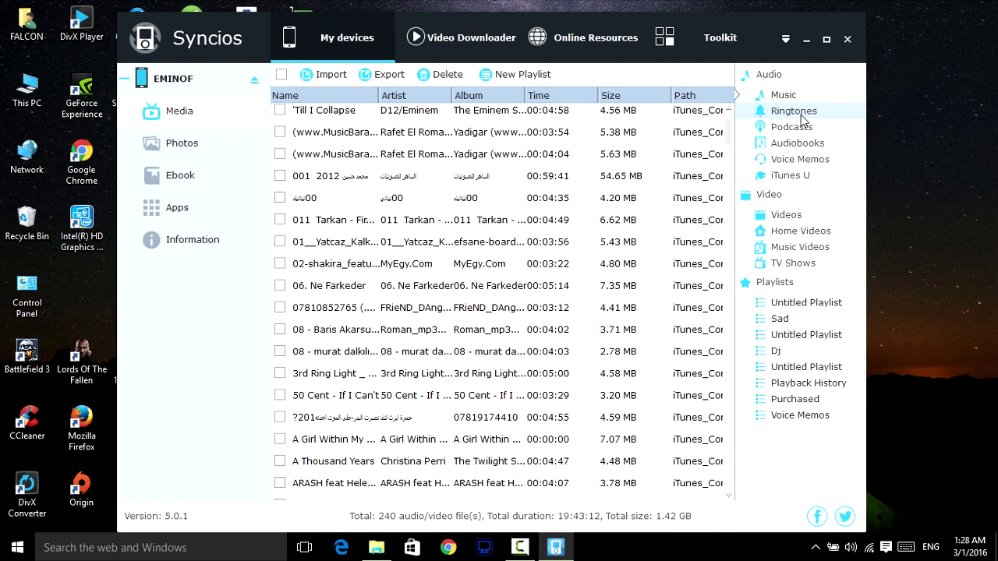
# Look through the iPhone's Videos, Photos and Ebook sections
pyautogui.click(803, 218)
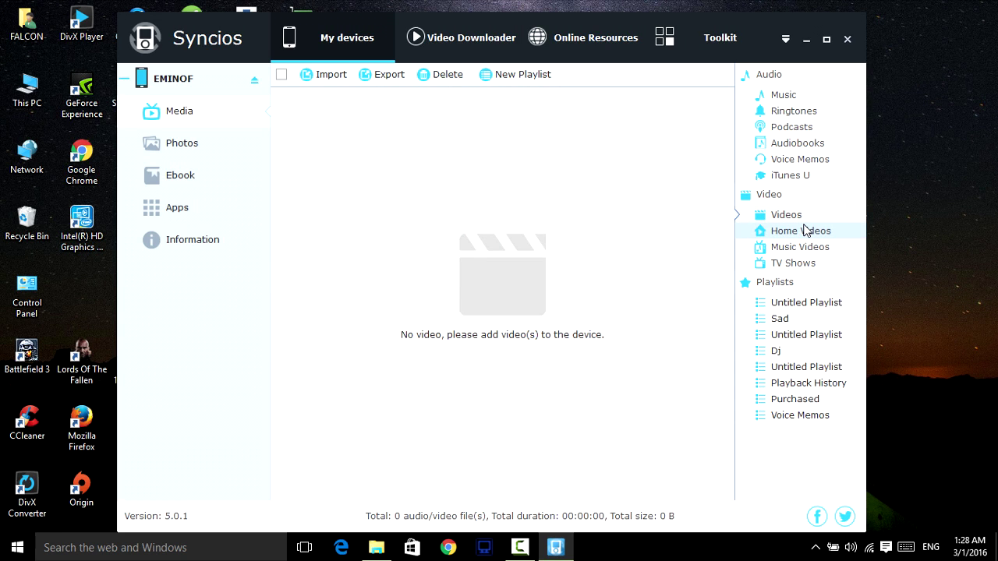
pyautogui.click(227, 143)
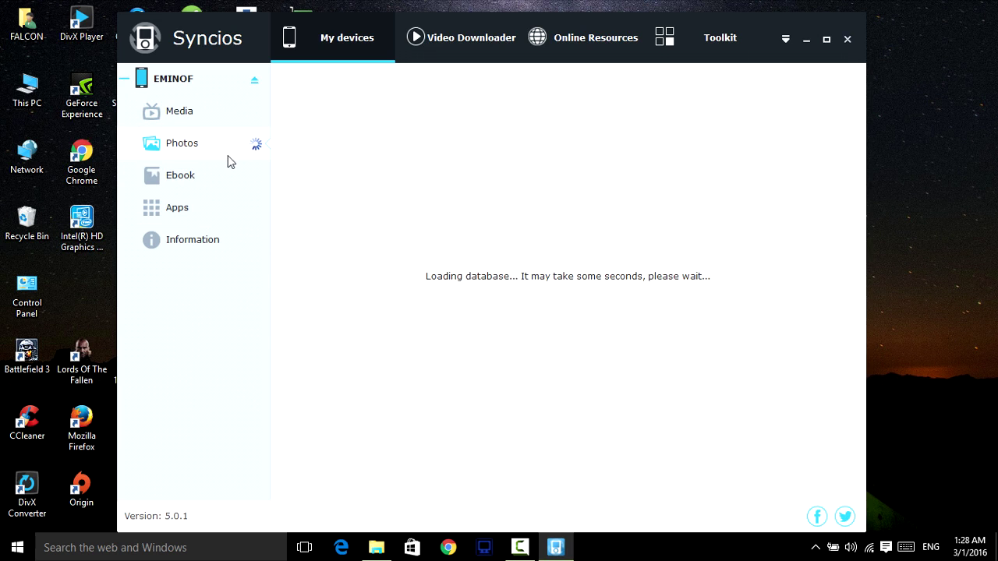
pyautogui.click(173, 111)
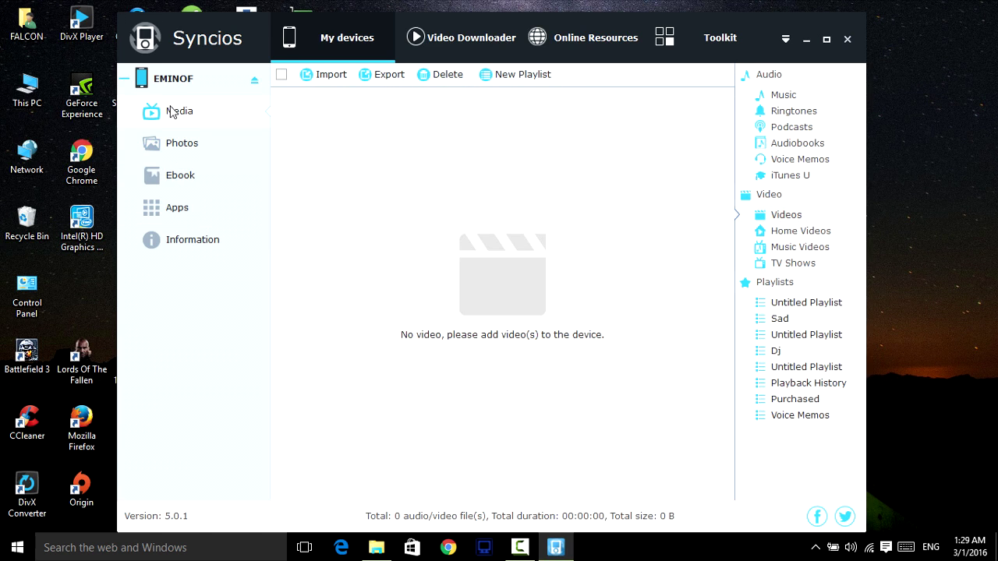
pyautogui.click(166, 180)
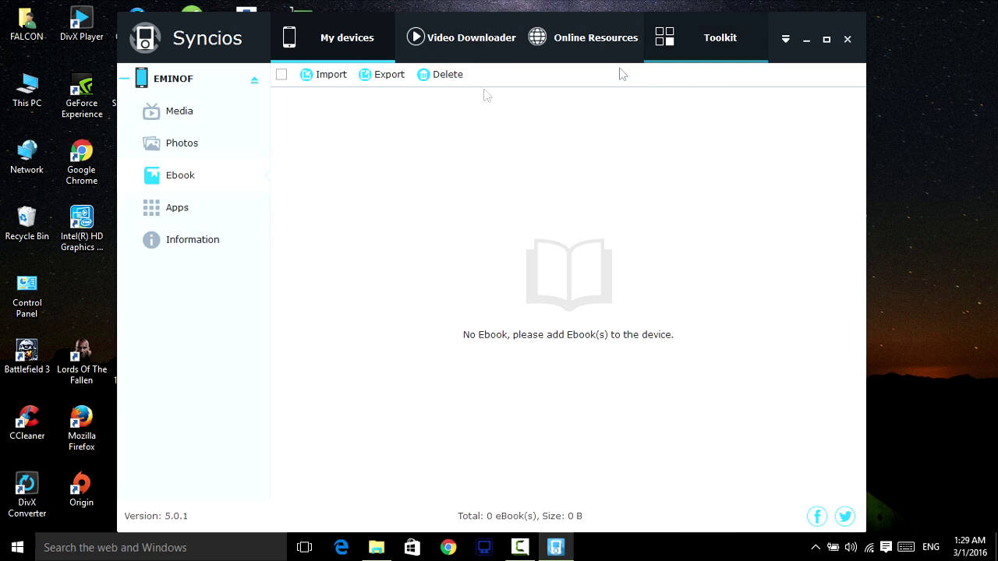
# Examine the Syncios Toolkit and view the web page of its Phone Transfer tool, closing the browser again
pyautogui.click(704, 52)
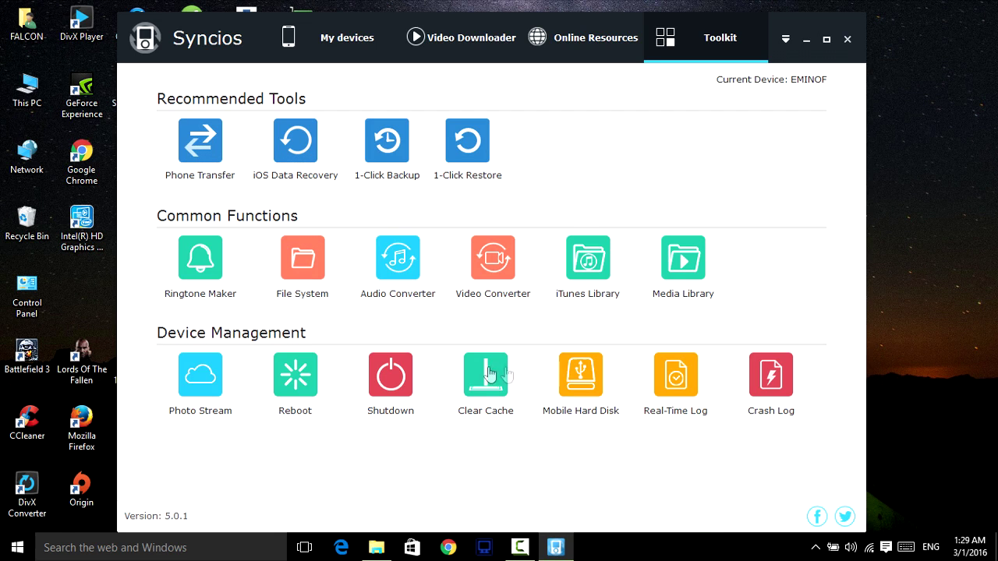
pyautogui.click(181, 145)
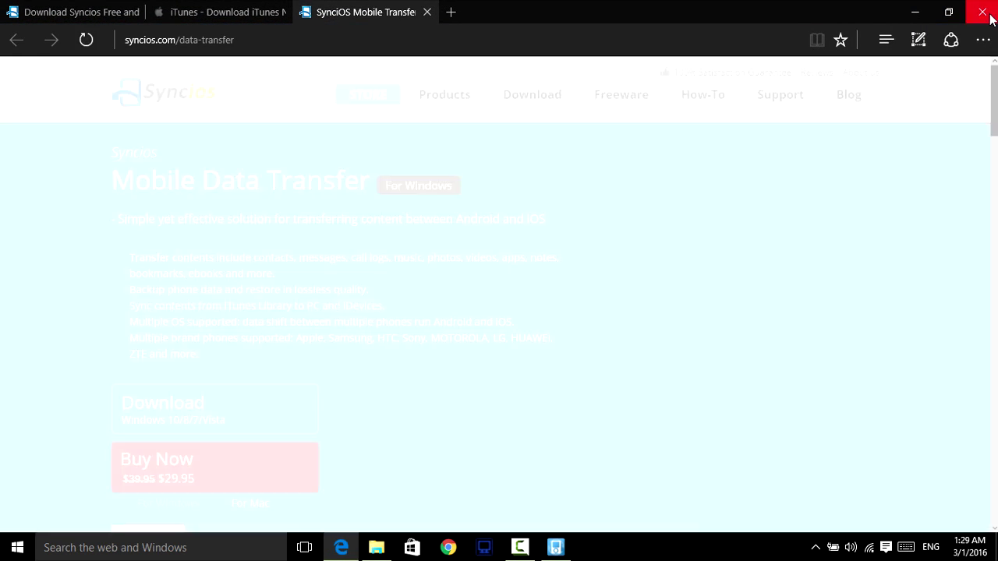
pyautogui.click(984, 12)
# Return to the connected device and review its Media, Photos, Ebook and Apps sections
pyautogui.click(326, 46)
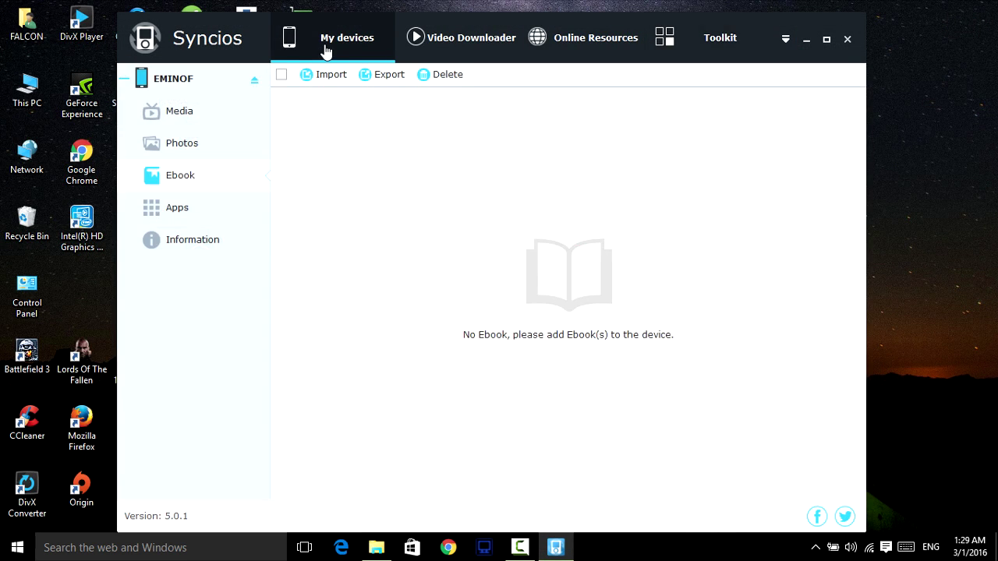
pyautogui.click(178, 111)
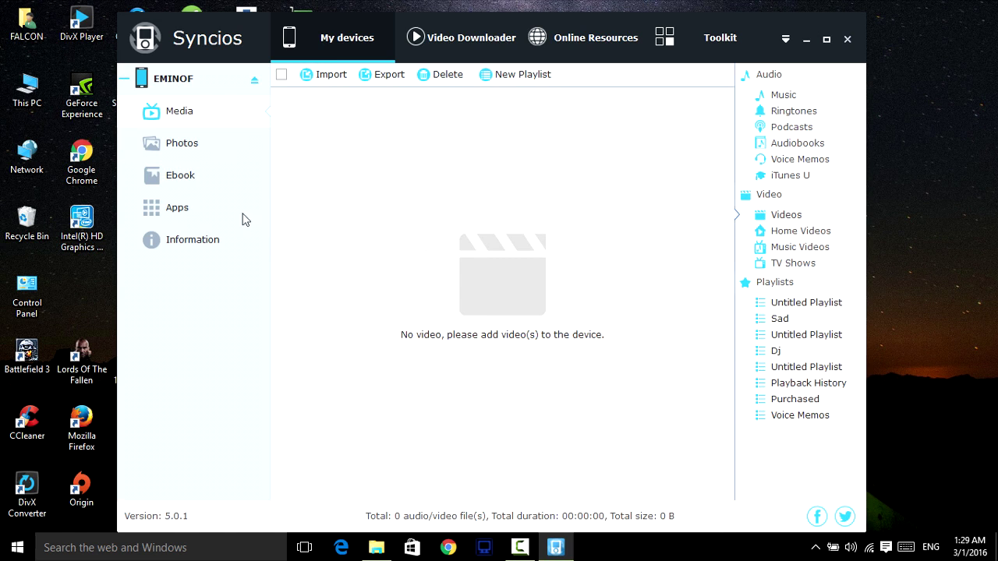
pyautogui.click(198, 154)
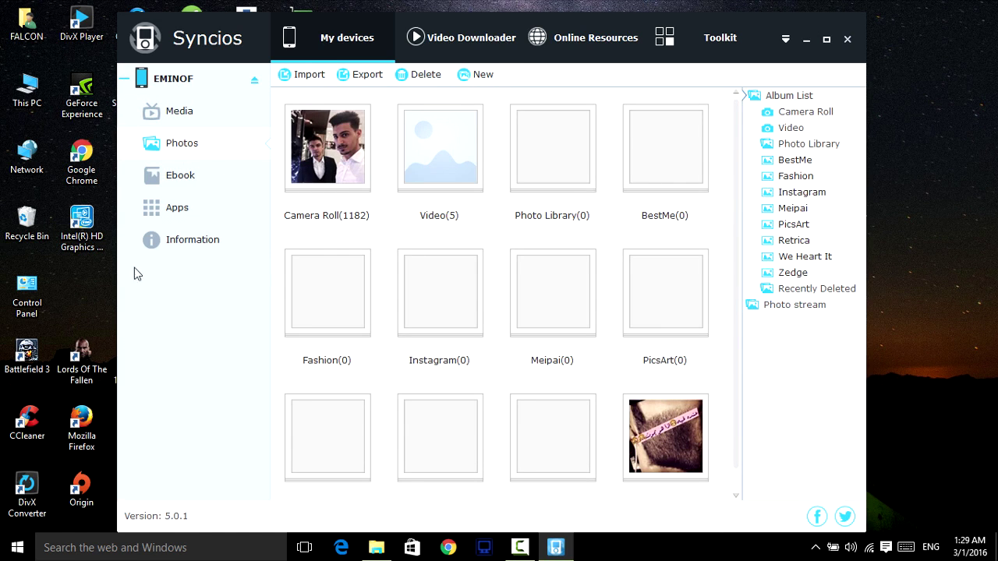
pyautogui.click(162, 178)
pyautogui.click(189, 217)
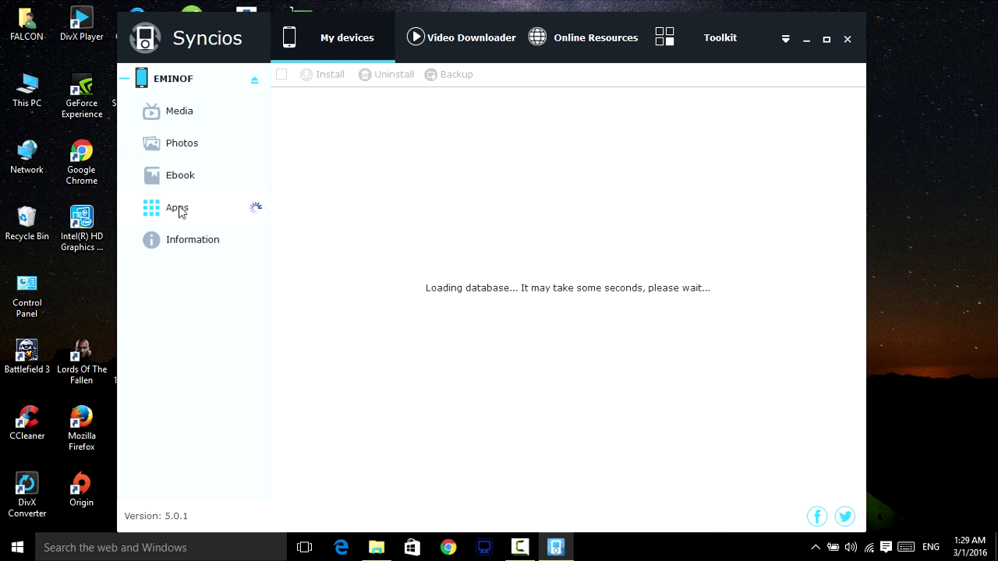
# Review the device's Contacts, Notes, Bookmarks and Call history information, dismissing the backup password request
pyautogui.click(191, 250)
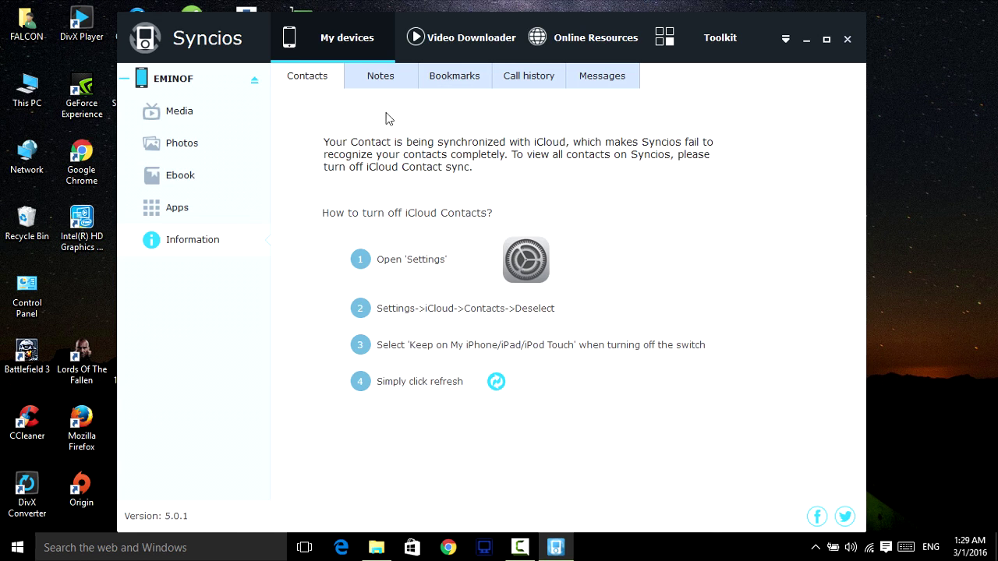
pyautogui.click(392, 79)
pyautogui.click(289, 84)
pyautogui.click(378, 78)
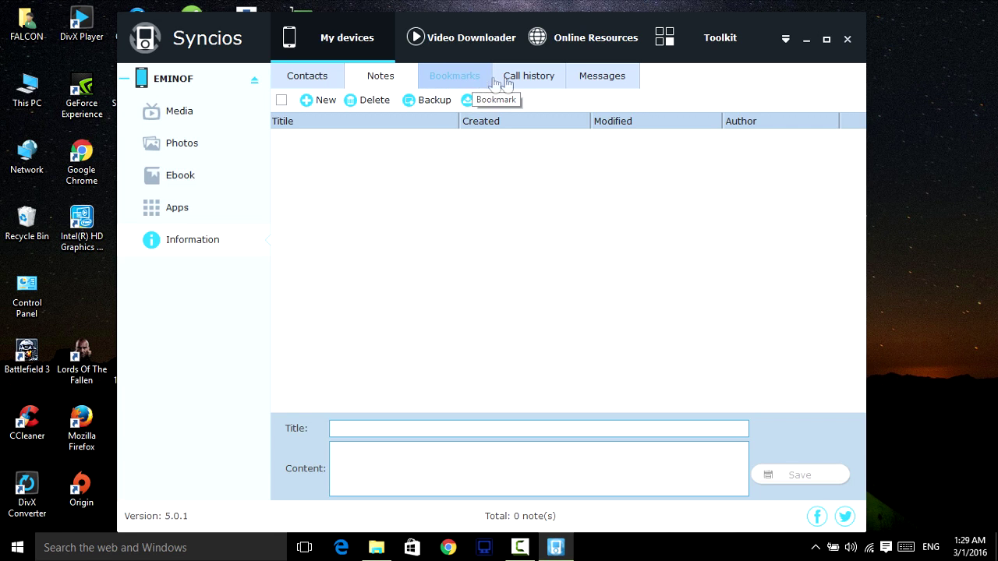
pyautogui.click(474, 78)
pyautogui.click(528, 78)
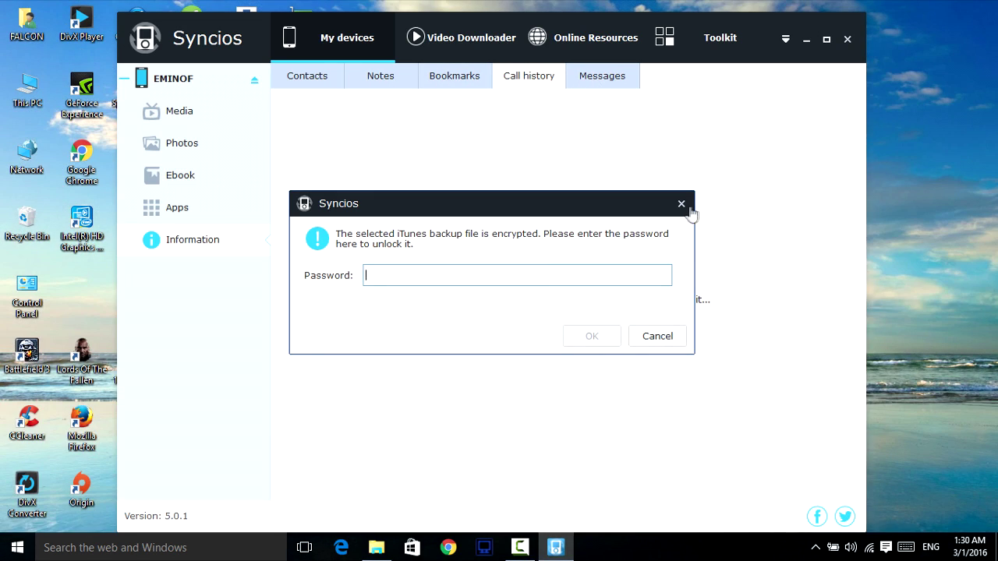
pyautogui.click(681, 204)
# Return to the device's Media section and close Syncios
pyautogui.click(198, 116)
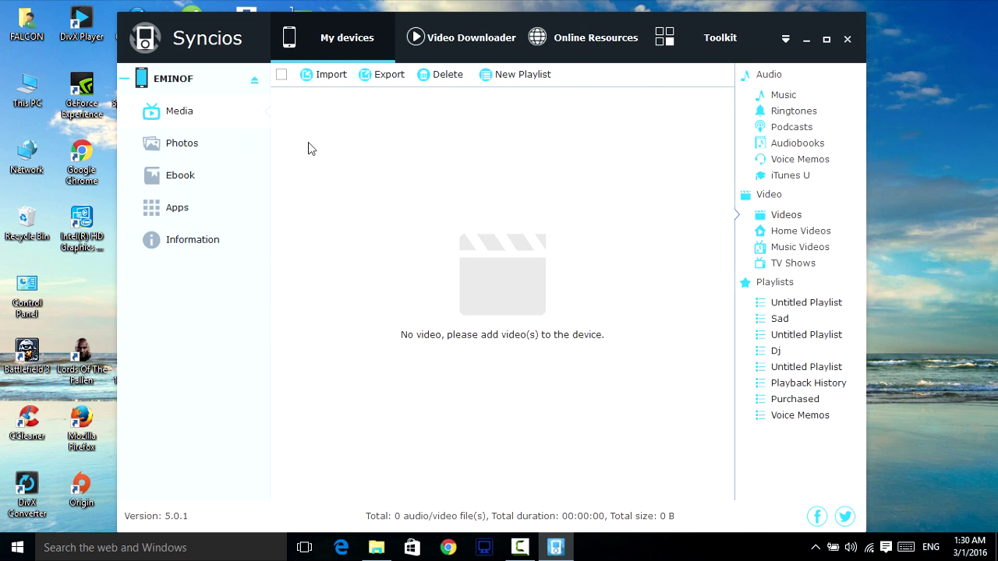
pyautogui.click(850, 39)
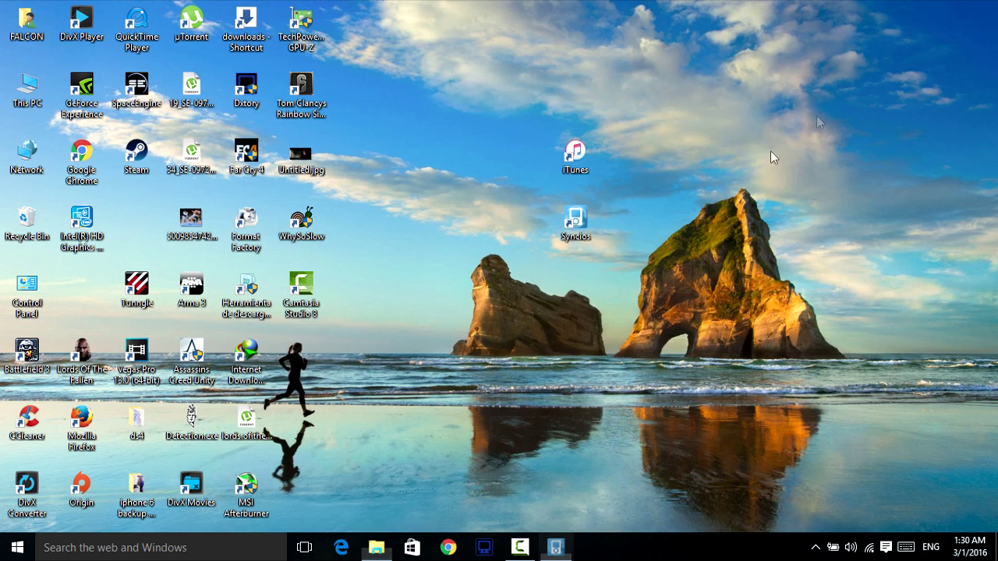